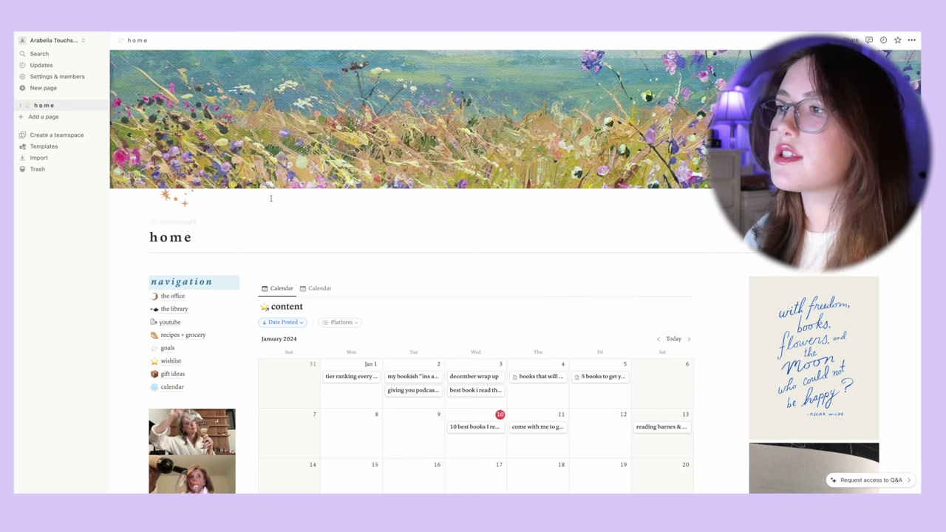
- Scroll the home dashboard, then expand 'home' in the sidebar to list its subpages
scroll(273, 198, "down", 1)
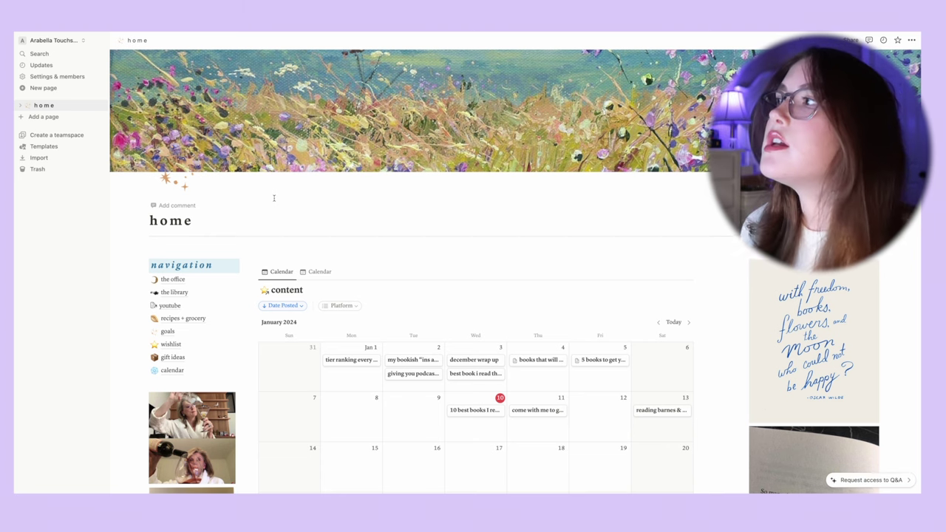
scroll(273, 198, "down", 3)
mouse_move(45, 105)
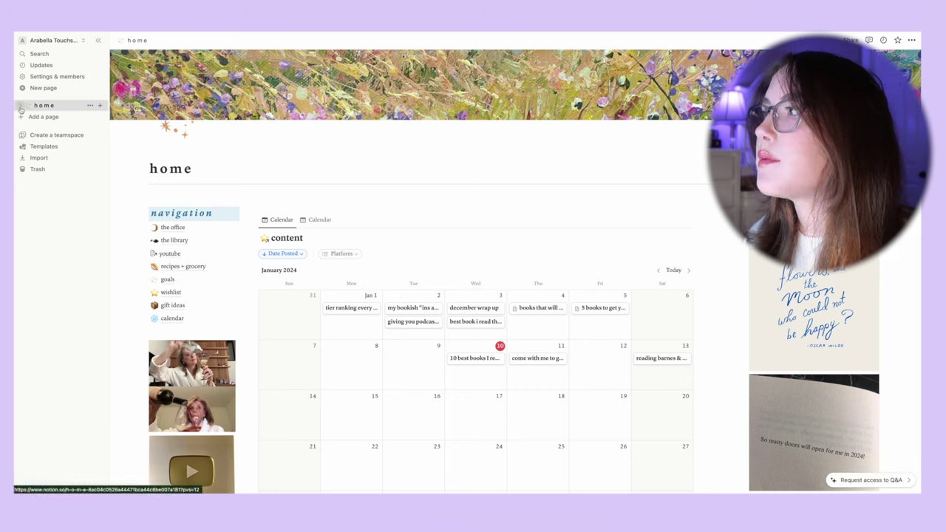
left_click(20, 107)
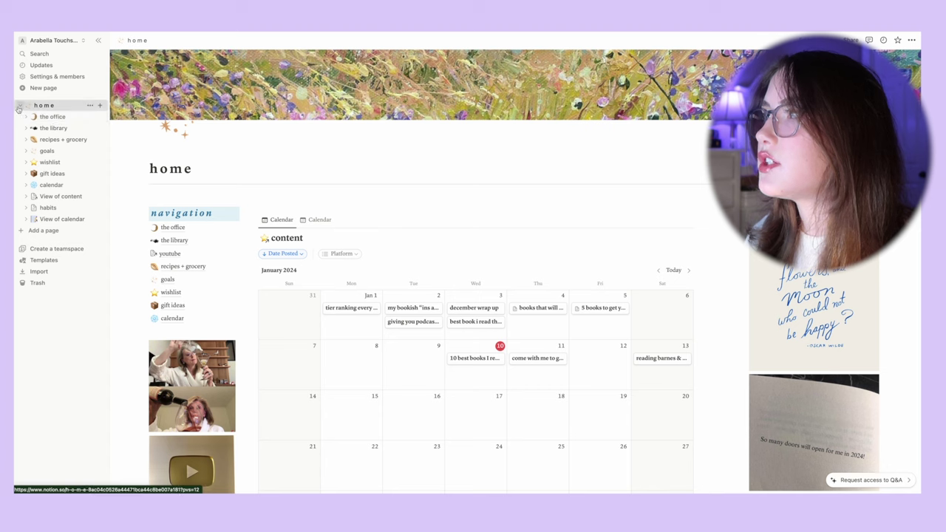
left_click(21, 107)
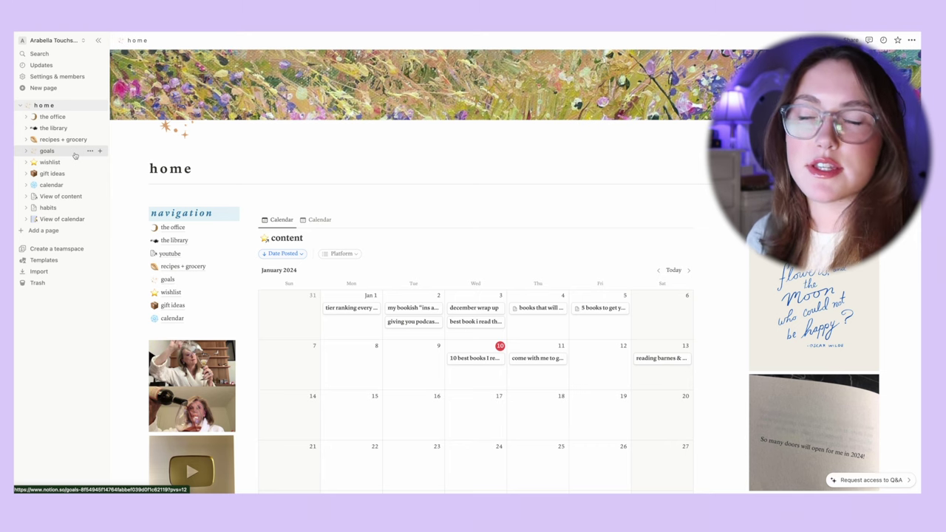
scroll(184, 70, "up", 2)
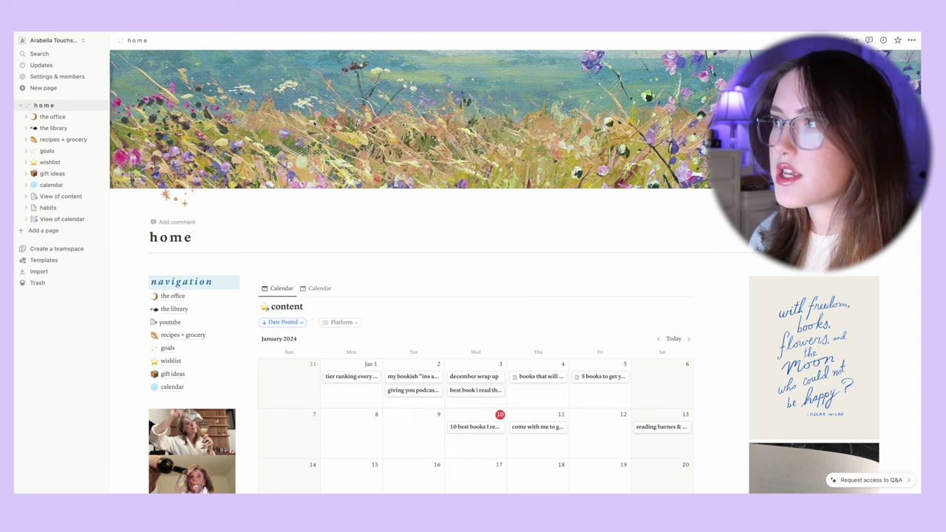
scroll(327, 135, "down", 1)
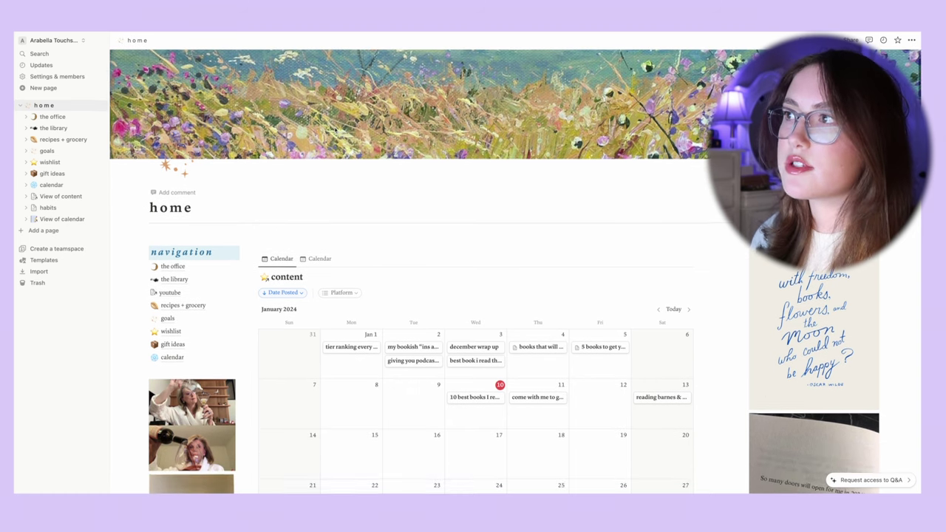
scroll(271, 137, "up", 1)
scroll(178, 165, "down", 1)
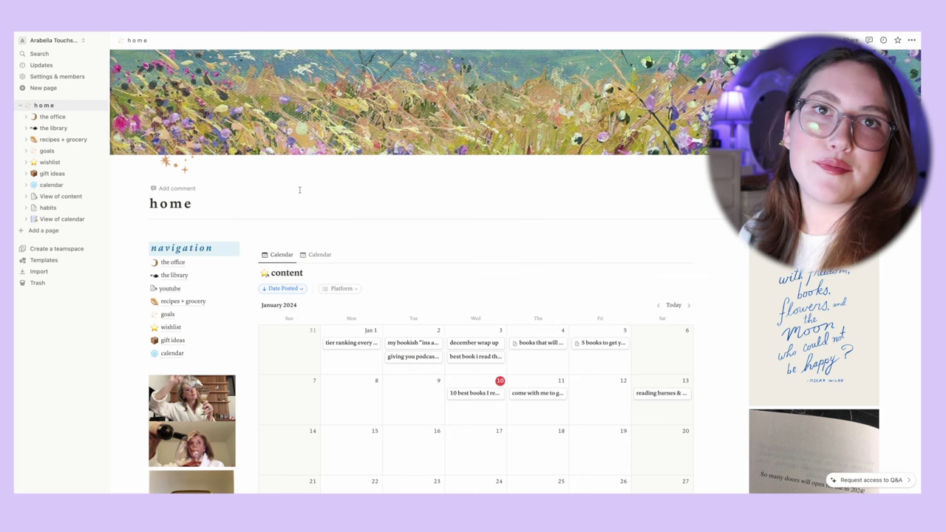
scroll(300, 190, "down", 1)
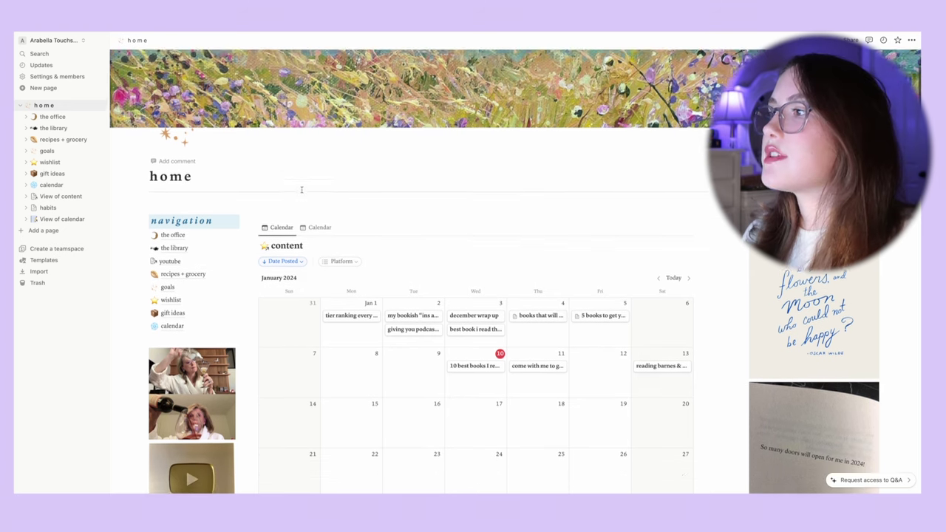
scroll(300, 190, "down", 1)
scroll(302, 190, "down", 1)
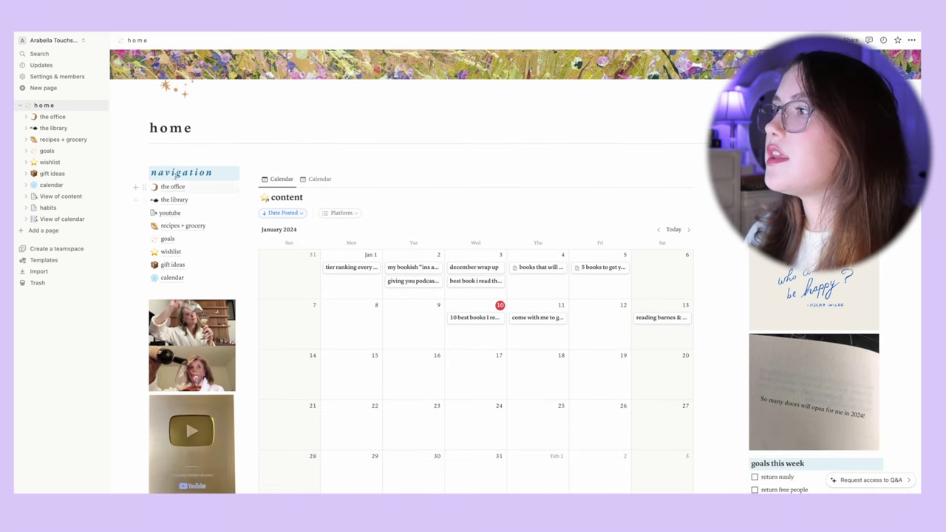
mouse_move(170, 213)
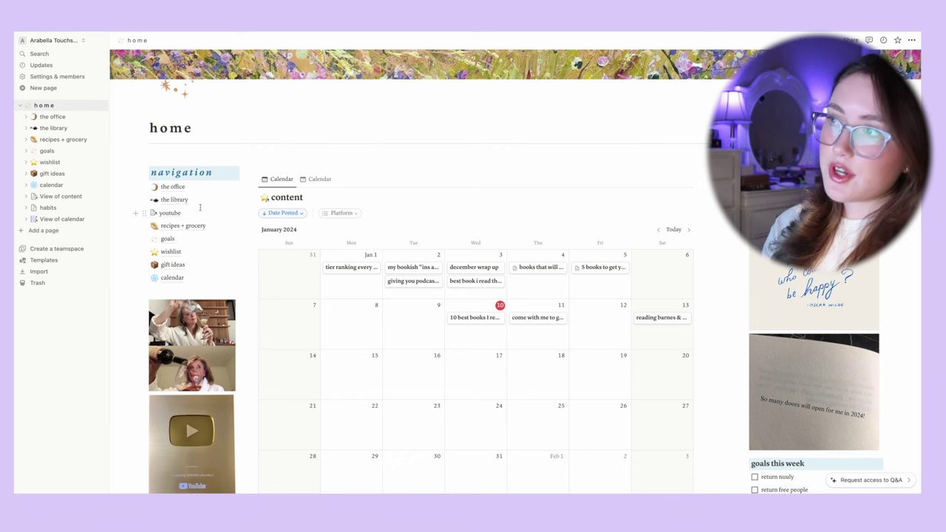
scroll(376, 120, "down", 1)
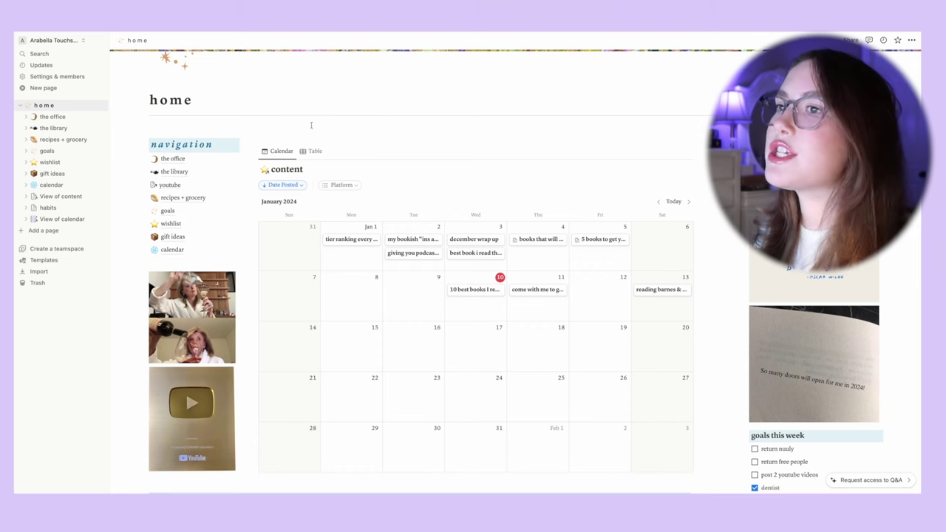
mouse_move(358, 240)
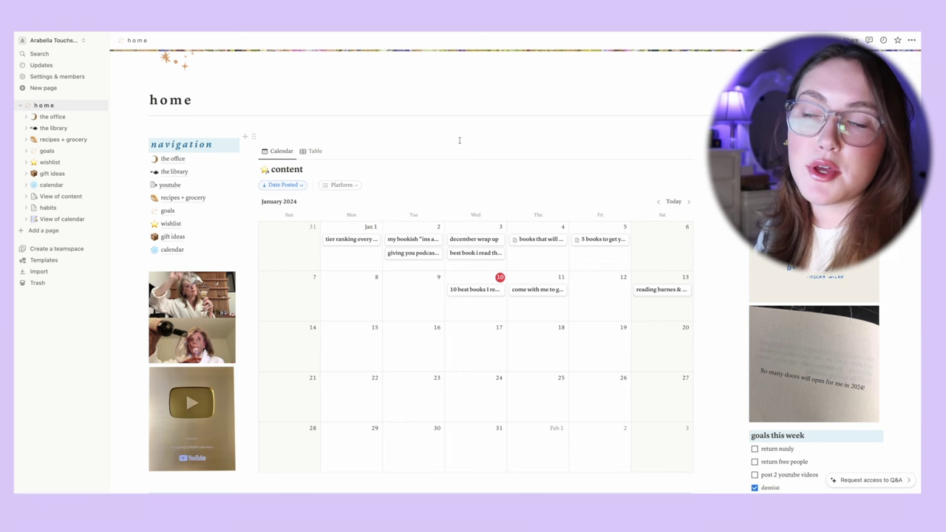
mouse_move(414, 296)
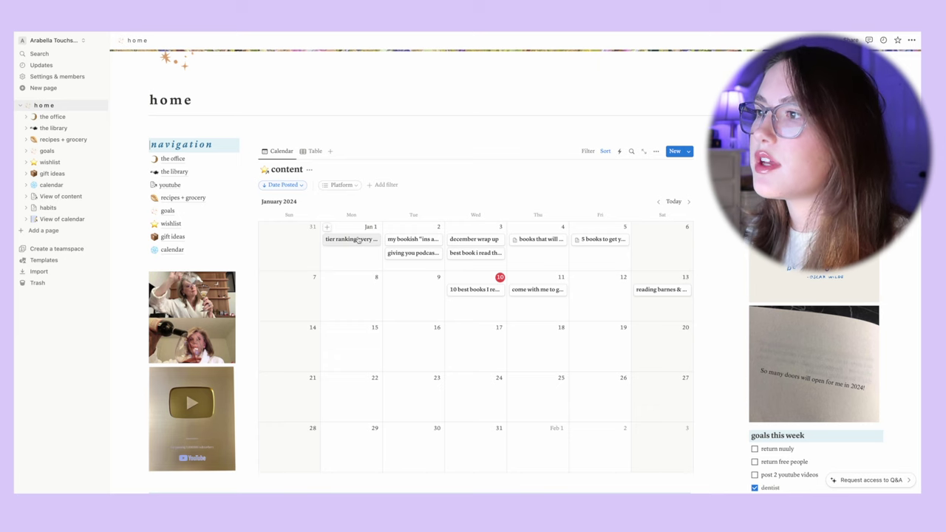
- Preview the 'tier ranking every book i read in 2023' post, then browse content as a table
left_click(349, 239)
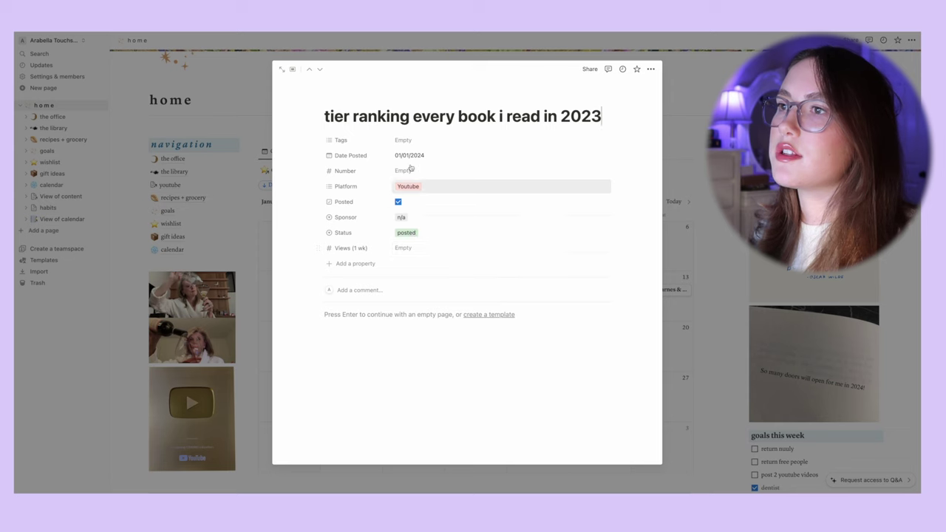
left_click(694, 169)
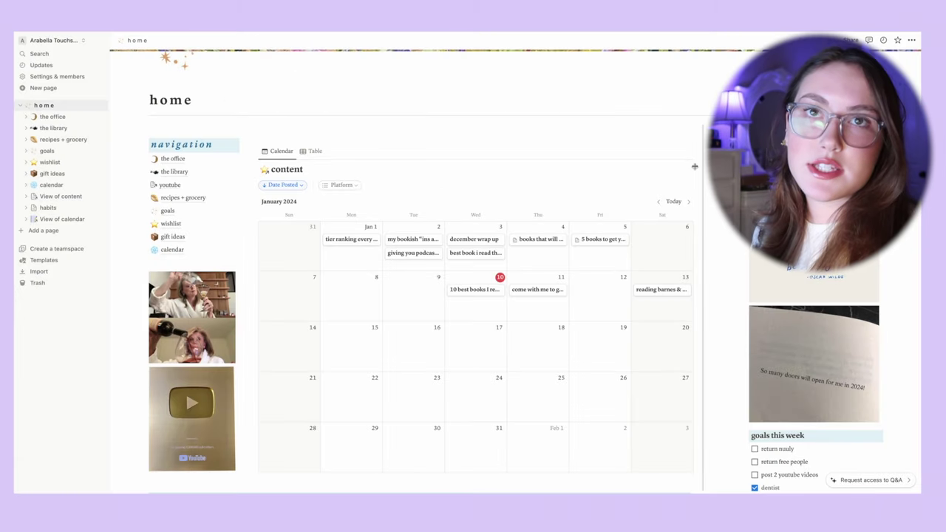
left_click(313, 150)
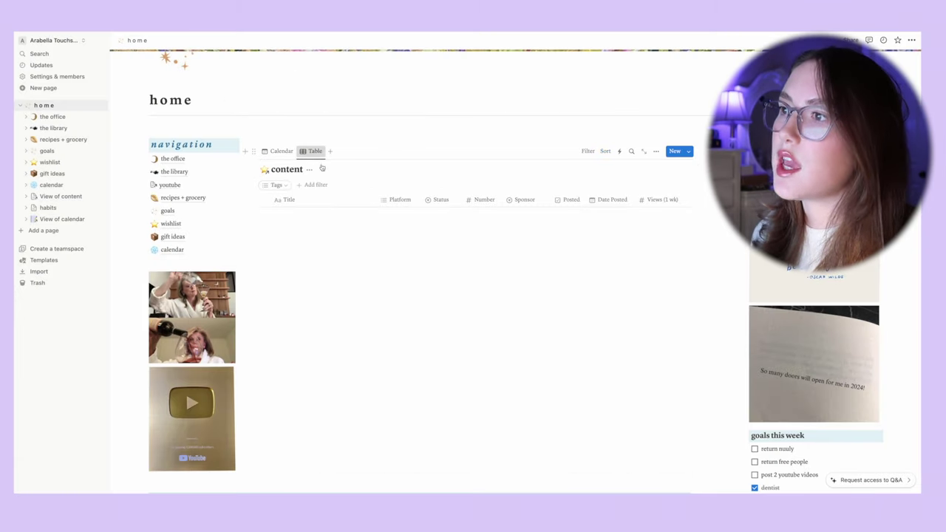
scroll(392, 183, "down", 2)
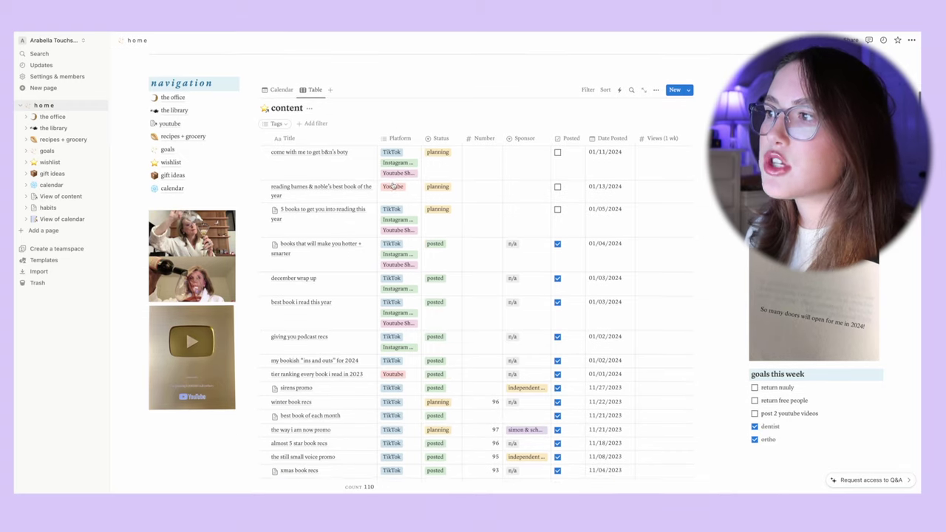
scroll(393, 184, "down", 1)
scroll(392, 184, "down", 3)
scroll(392, 185, "up", 1)
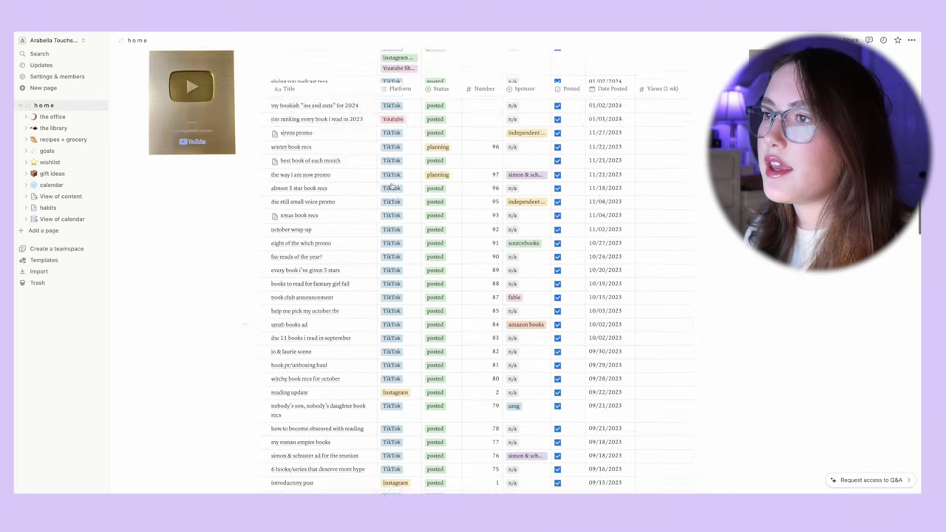
scroll(393, 185, "up", 6)
scroll(392, 184, "down", 1)
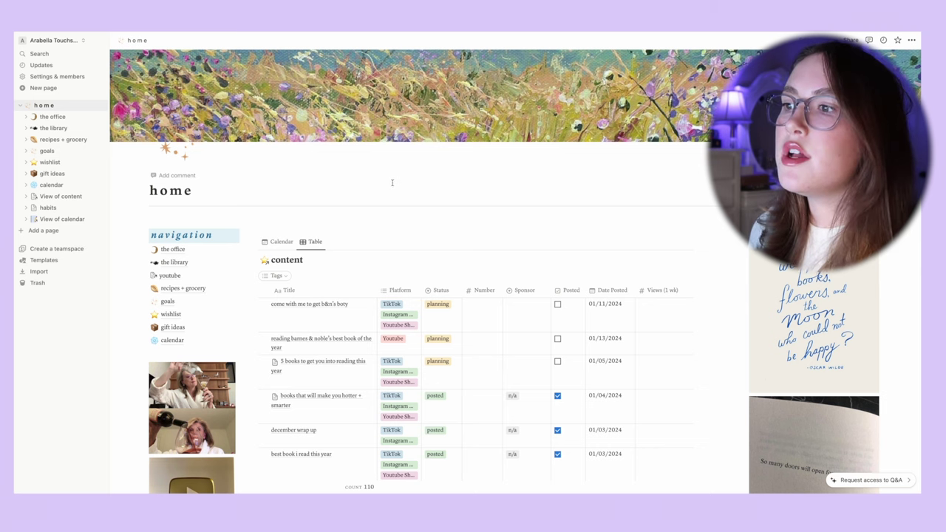
scroll(393, 181, "down", 2)
scroll(354, 168, "down", 2)
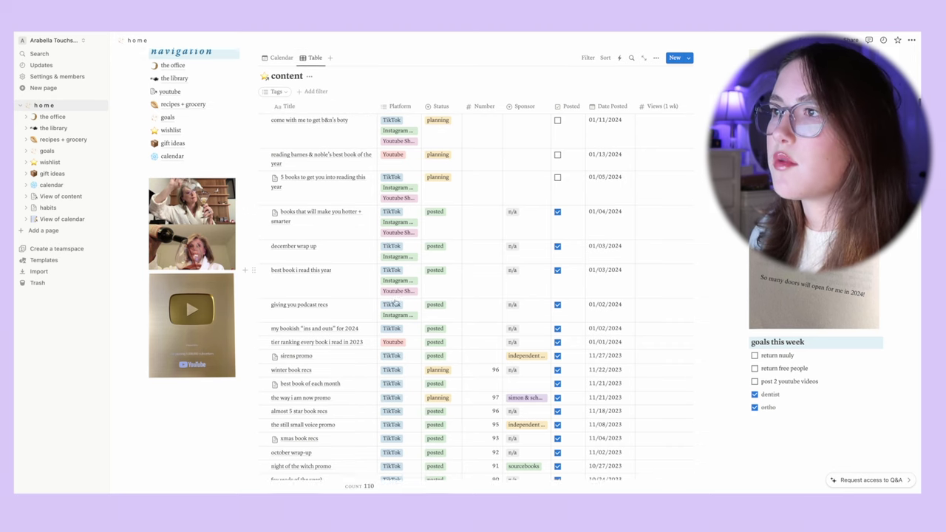
scroll(422, 222, "down", 1)
- Check the third post's Status options, leaving it at planning
left_click(436, 177)
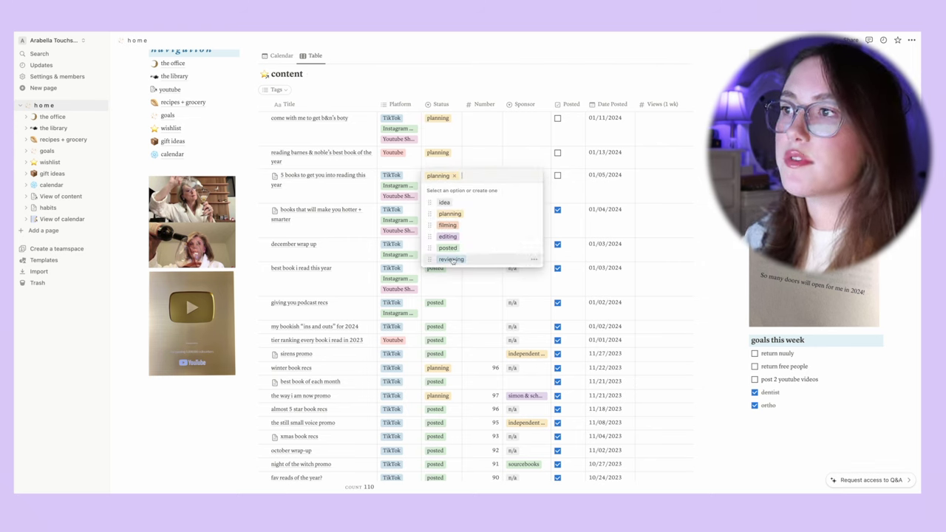
key("Escape")
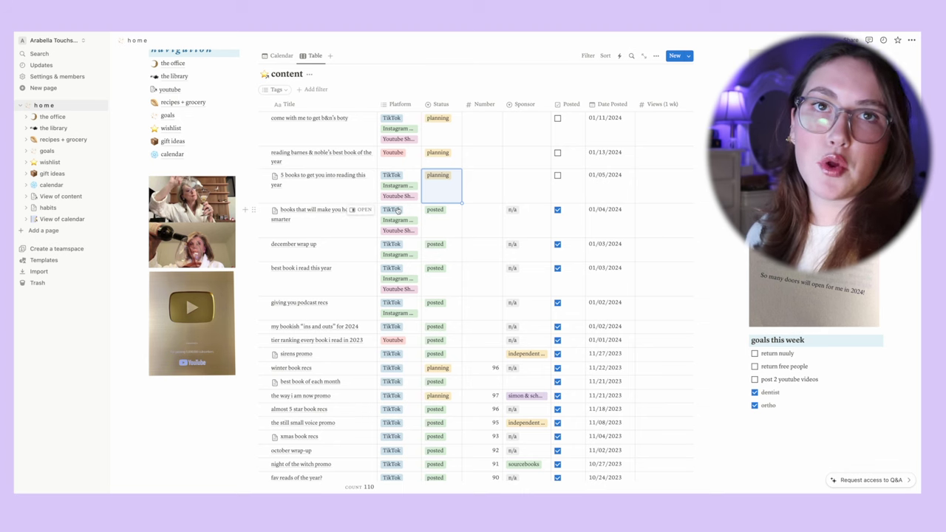
scroll(473, 205, "down", 1)
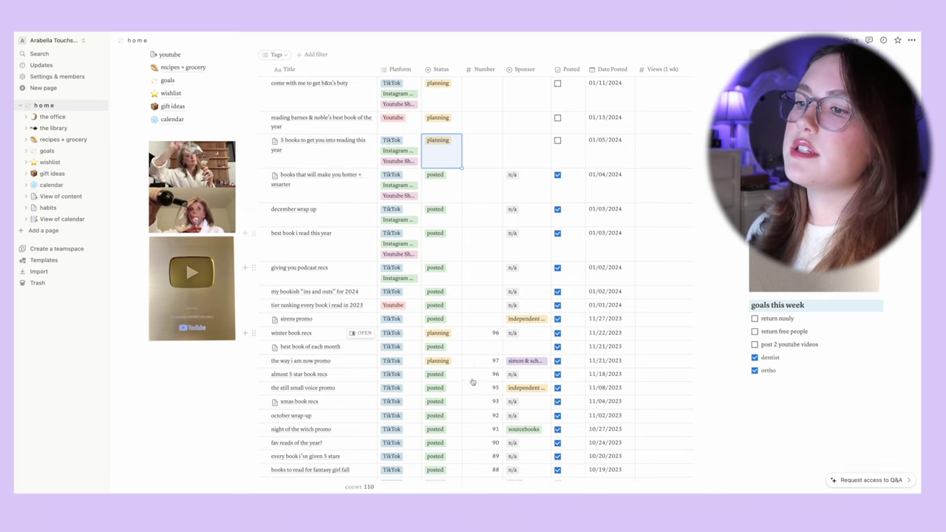
scroll(498, 195, "up", 2)
scroll(480, 163, "up", 2)
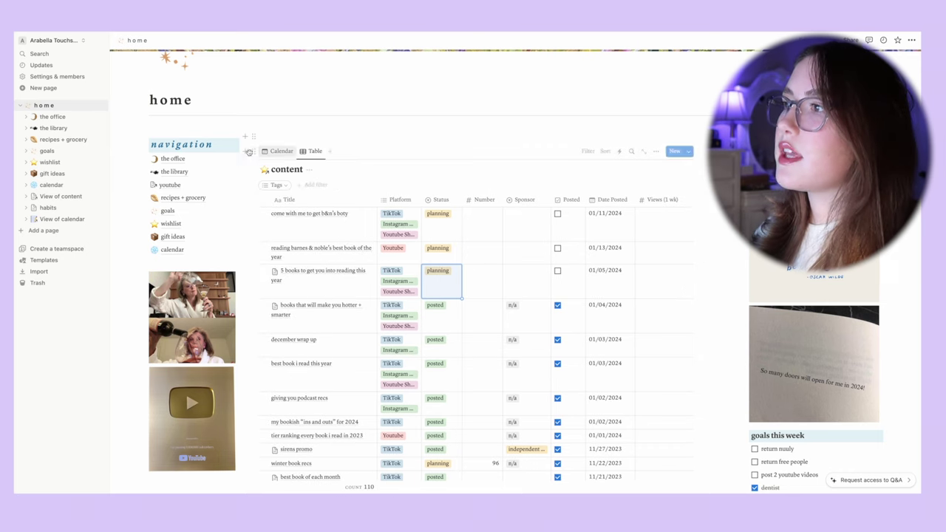
- Return the content database to calendar view and scroll down to the weather widget
left_click(286, 154)
scroll(472, 267, "down", 1)
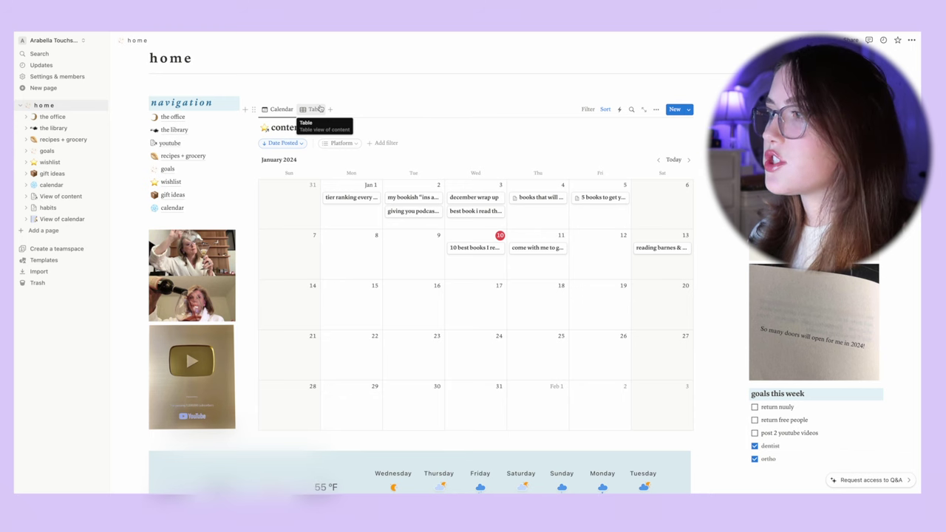
mouse_move(191, 275)
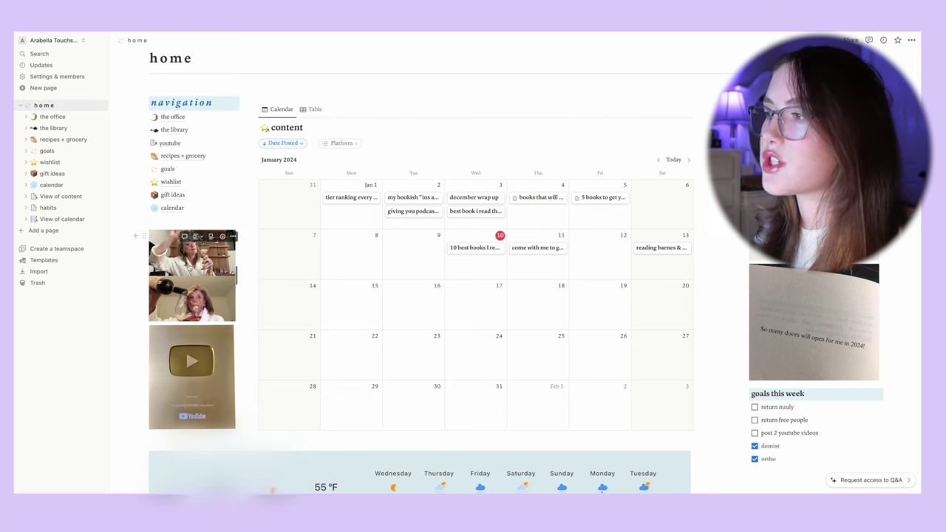
scroll(209, 299, "down", 2)
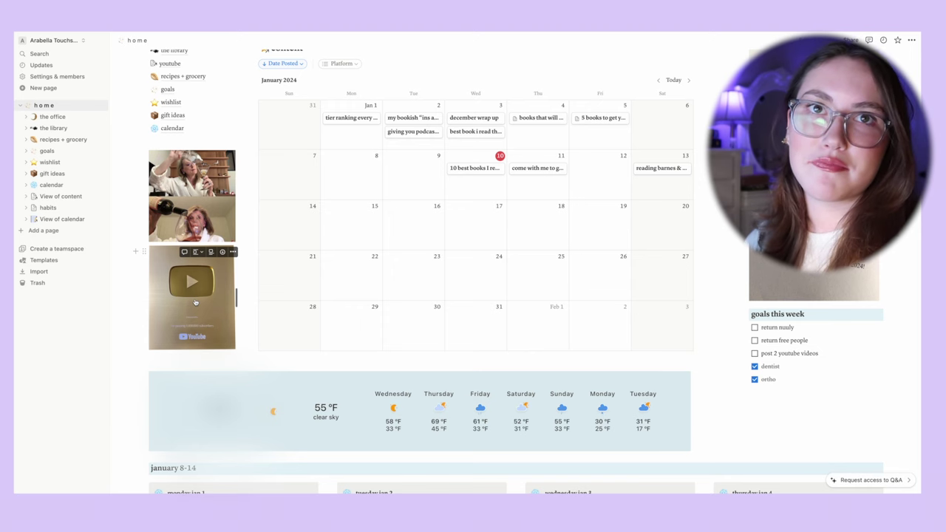
scroll(365, 310, "up", 4)
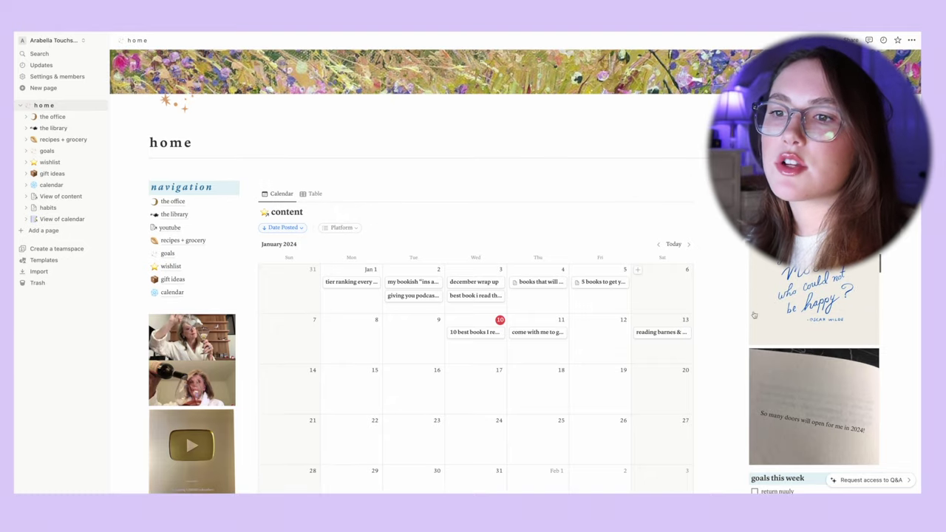
scroll(754, 314, "down", 2)
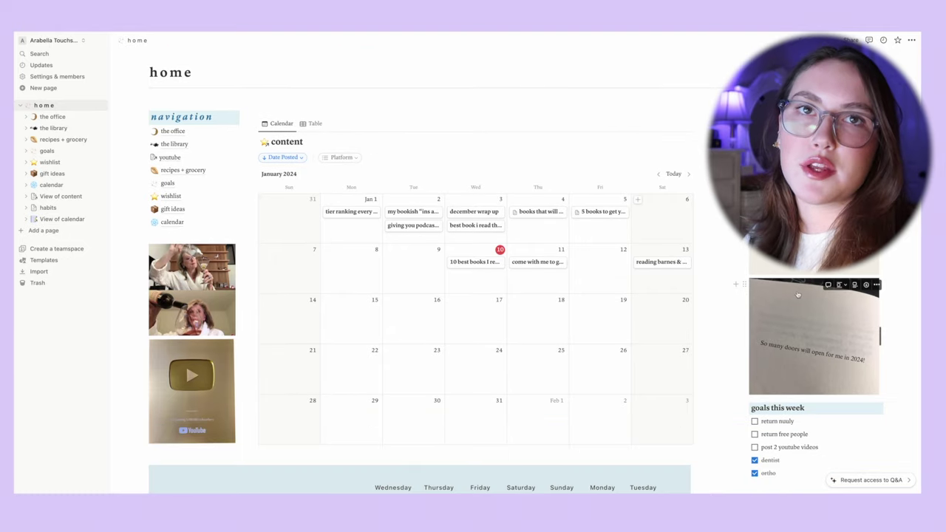
scroll(786, 299, "down", 2)
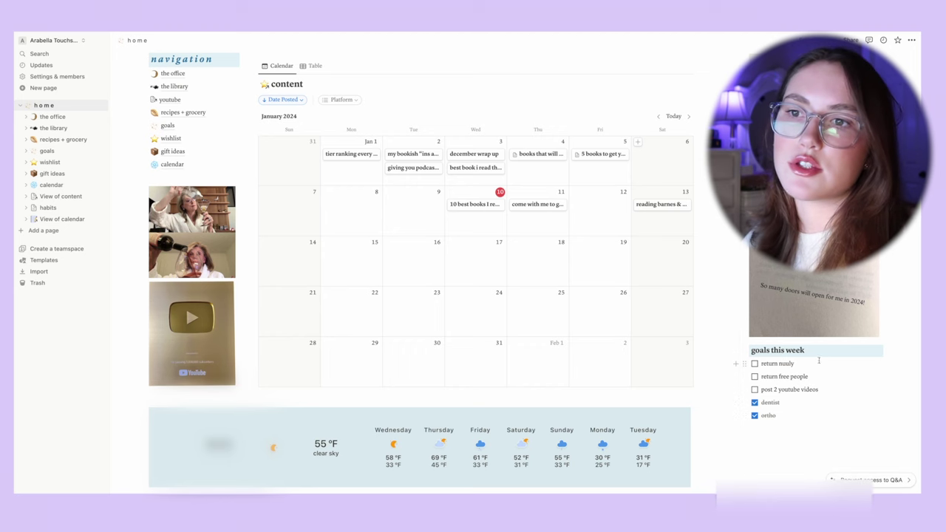
scroll(517, 399, "down", 1)
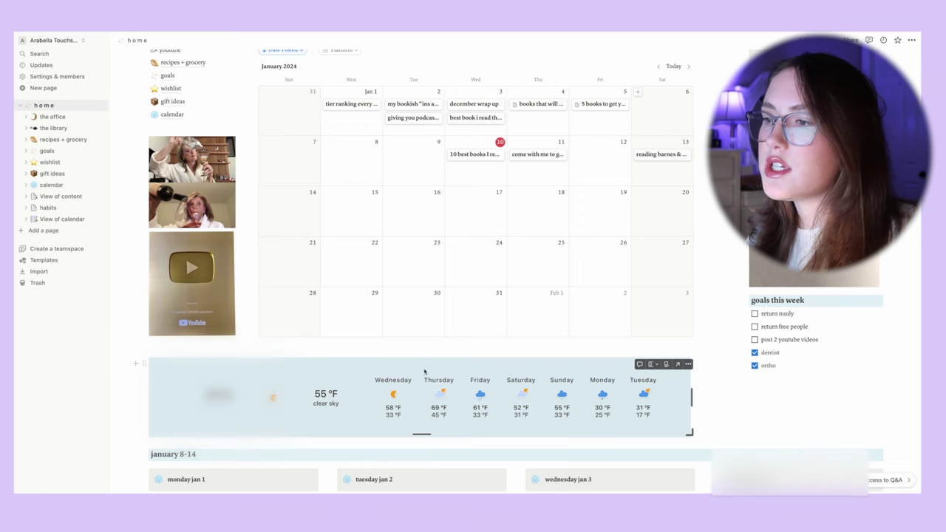
- Scroll down to the January 8-14 weekly to-do columns and the habits table
scroll(424, 372, "down", 2)
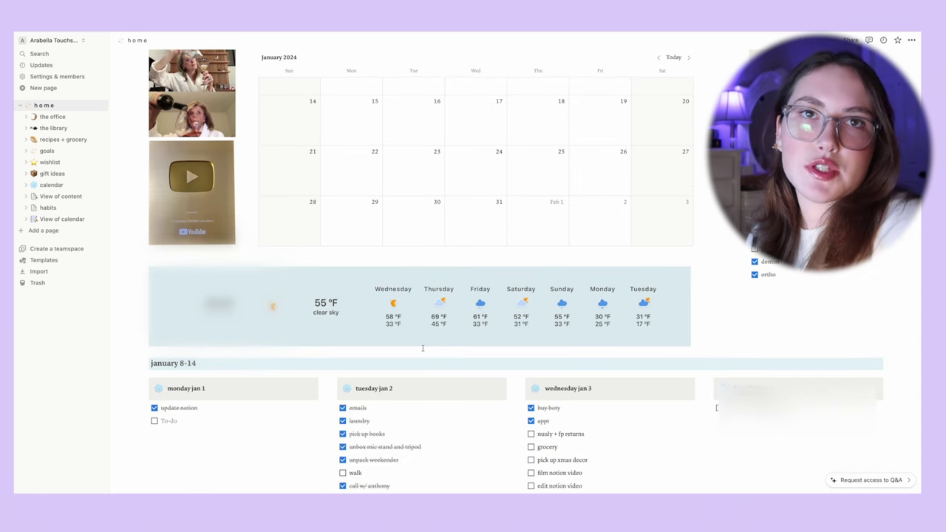
scroll(423, 348, "down", 3)
scroll(371, 368, "down", 3)
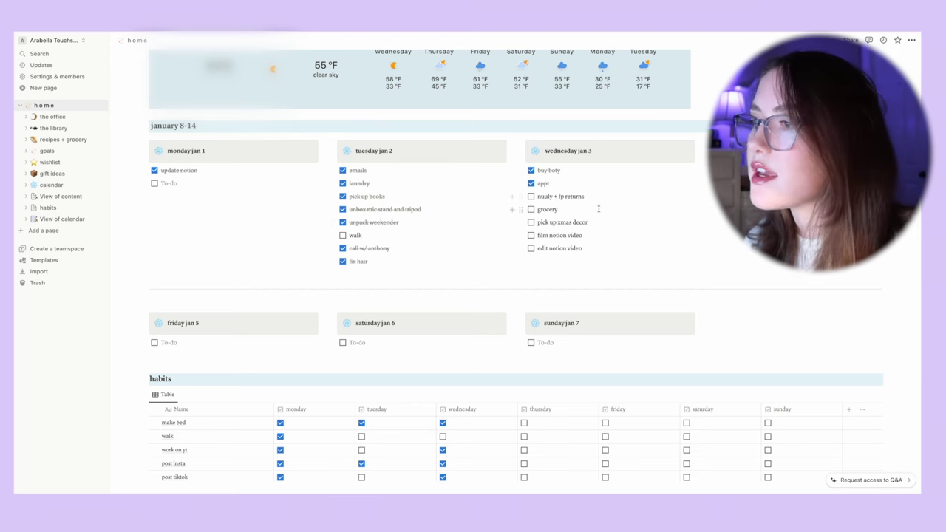
scroll(508, 240, "down", 3)
- Scroll through the habits table and calendar, then back to the top of home
scroll(463, 239, "down", 1)
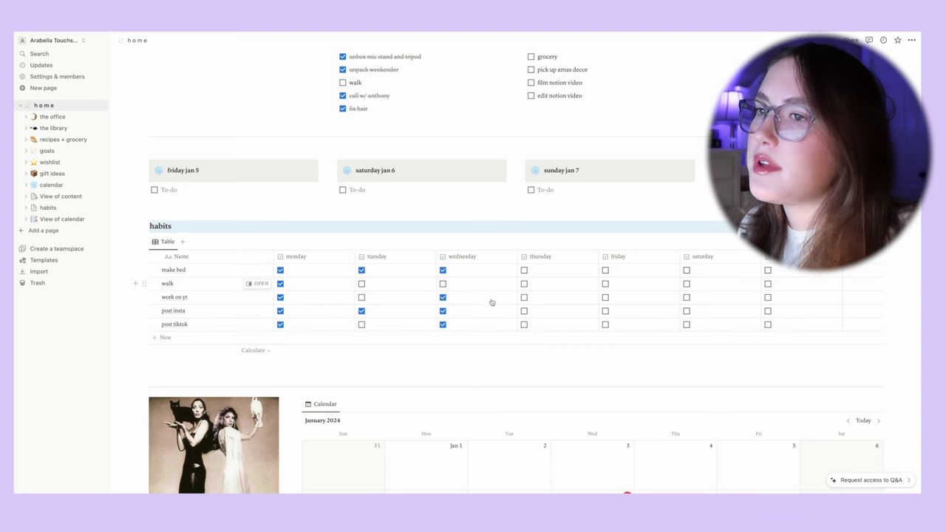
scroll(458, 301, "down", 1)
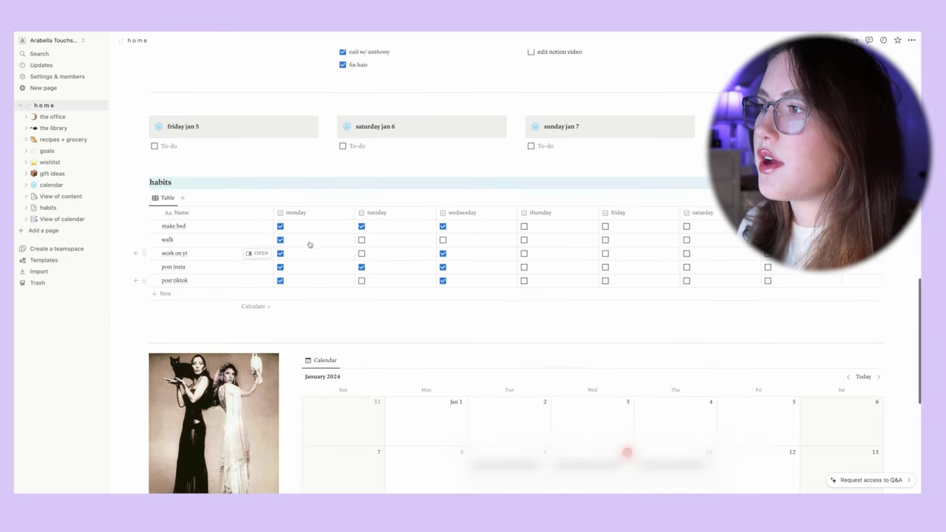
scroll(425, 243, "down", 3)
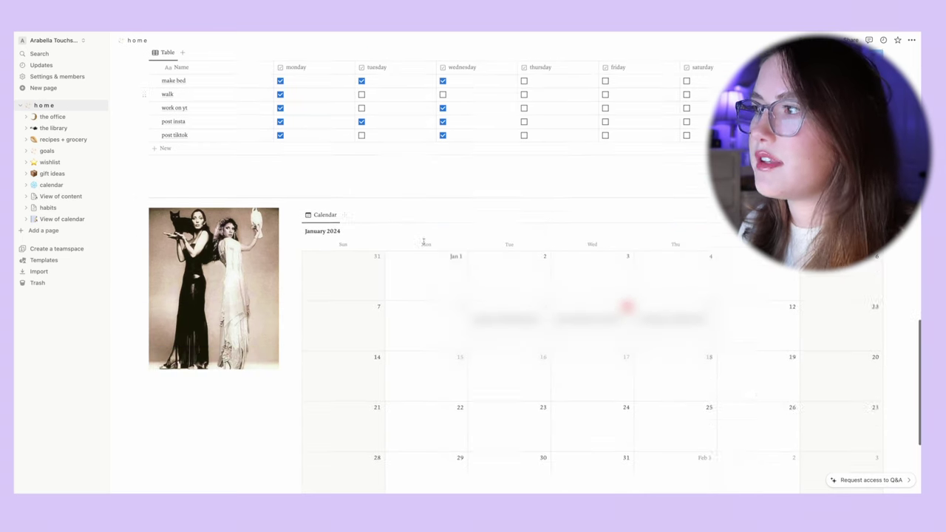
scroll(425, 244, "down", 1)
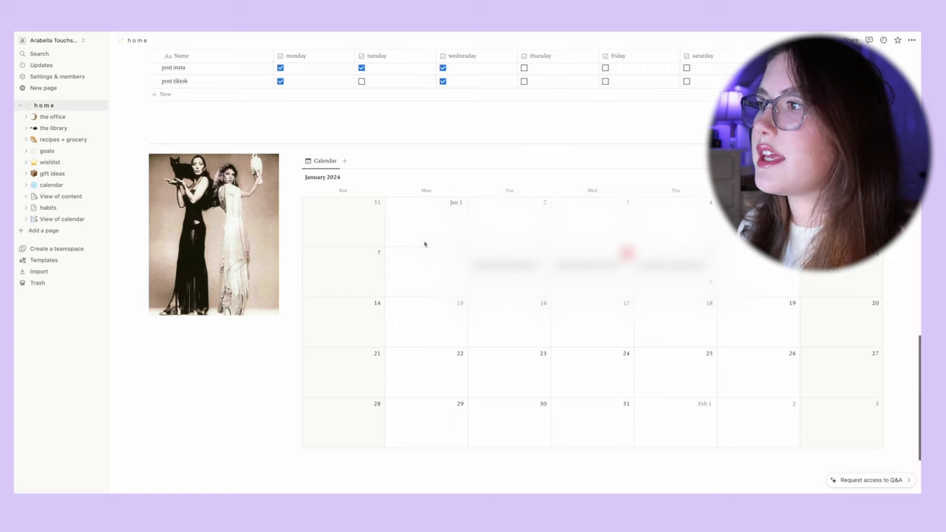
scroll(382, 220, "down", 1)
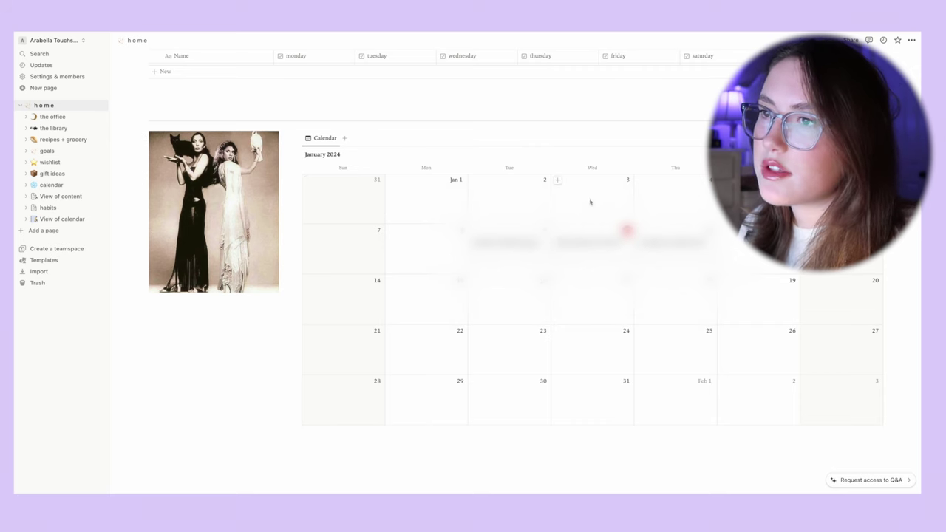
scroll(471, 207, "up", 2)
scroll(471, 208, "down", 1)
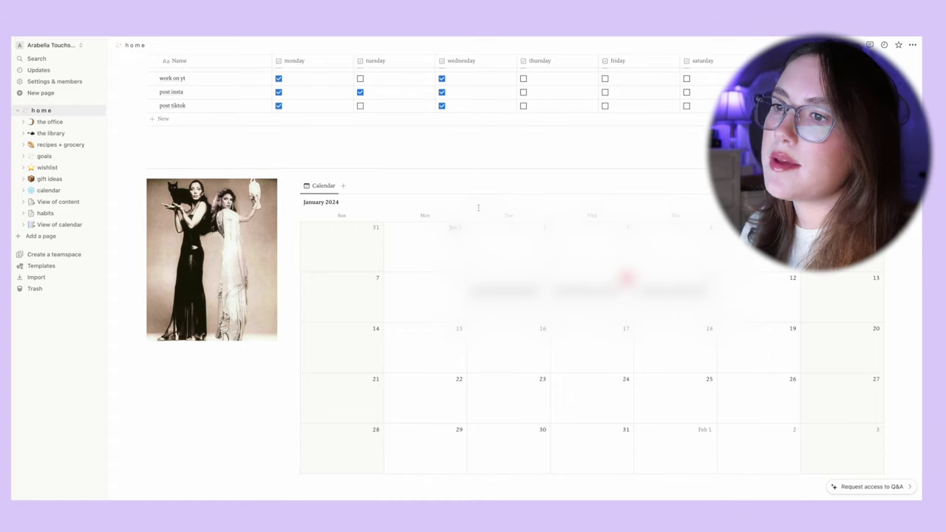
scroll(469, 254, "down", 2)
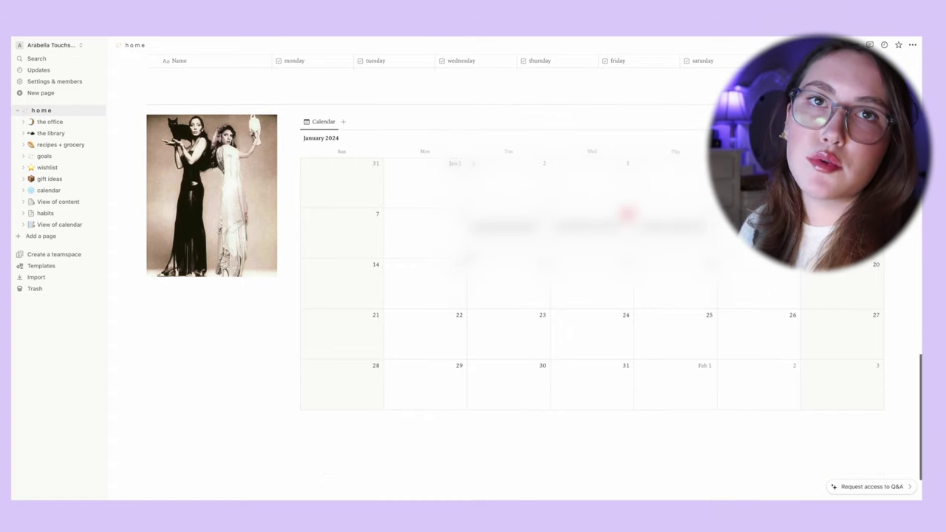
scroll(469, 254, "down", 1)
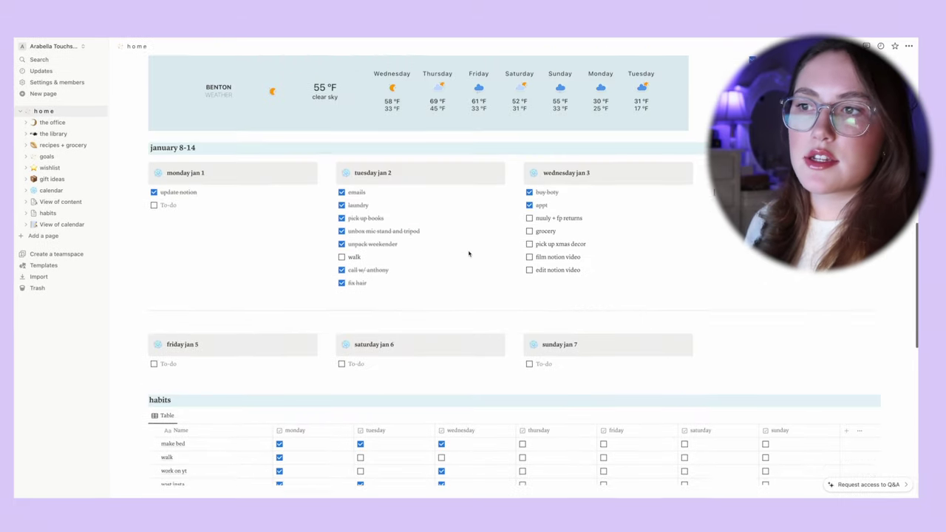
scroll(469, 253, "up", 5)
scroll(468, 253, "up", 2)
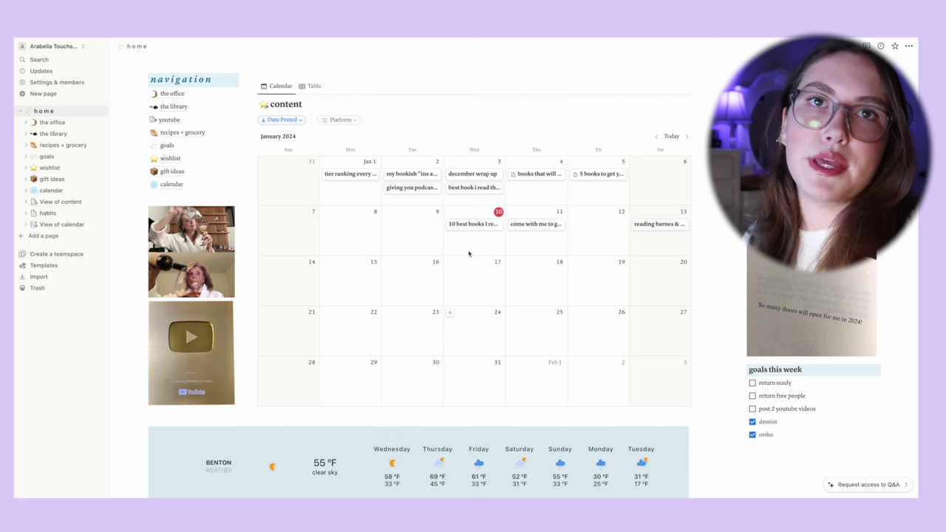
scroll(390, 221, "up", 2)
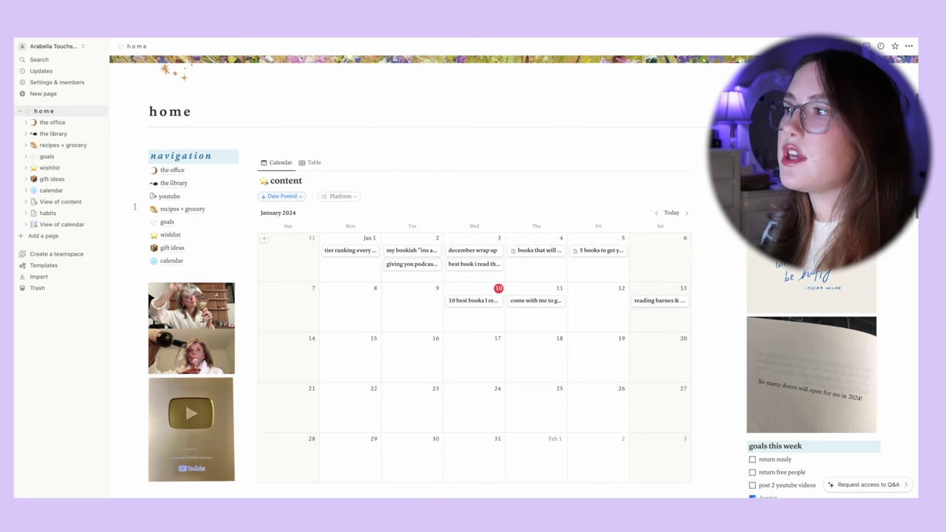
- Drag 'the library' above 'the office' in the navigation links and open the library page
left_click_drag(171, 183, 169, 167)
scroll(168, 222, "up", 3)
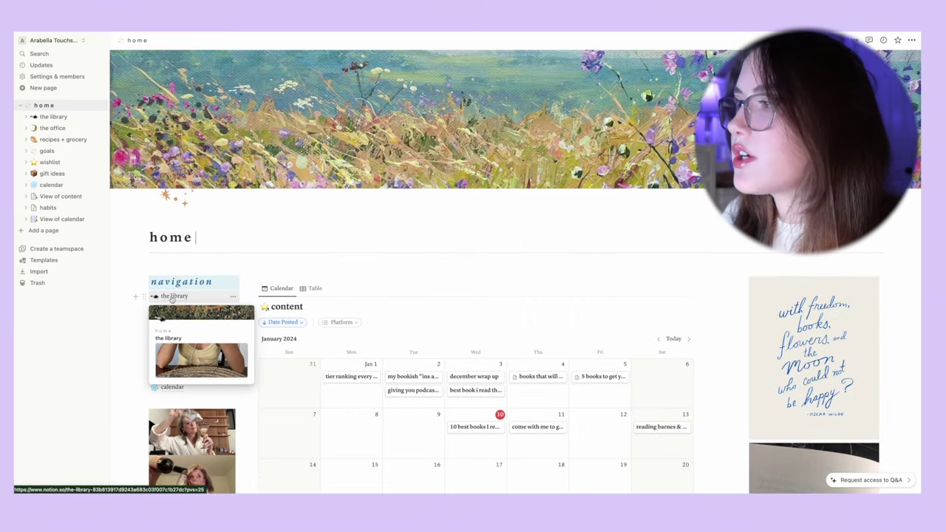
left_click(171, 297)
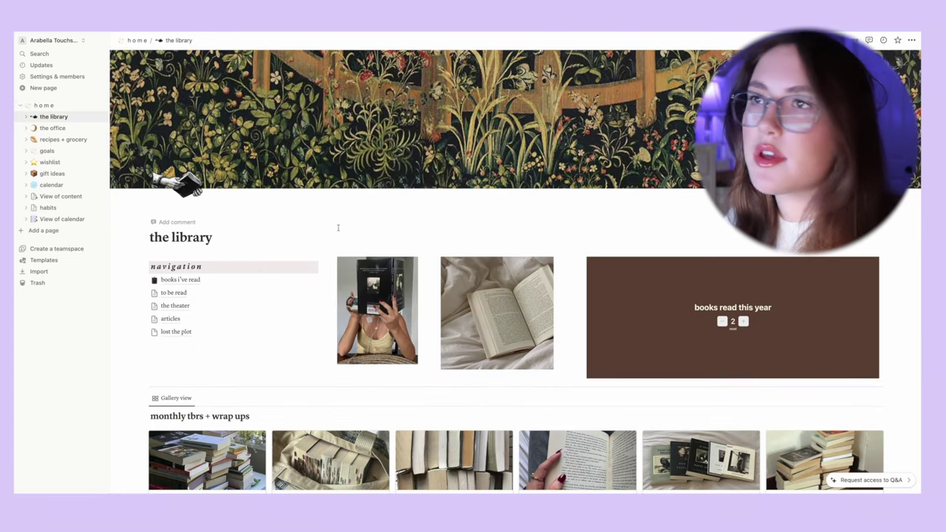
- Glance at the library's page icon choices, then adjust the books-read-this-year counter to 3
scroll(351, 191, "down", 1)
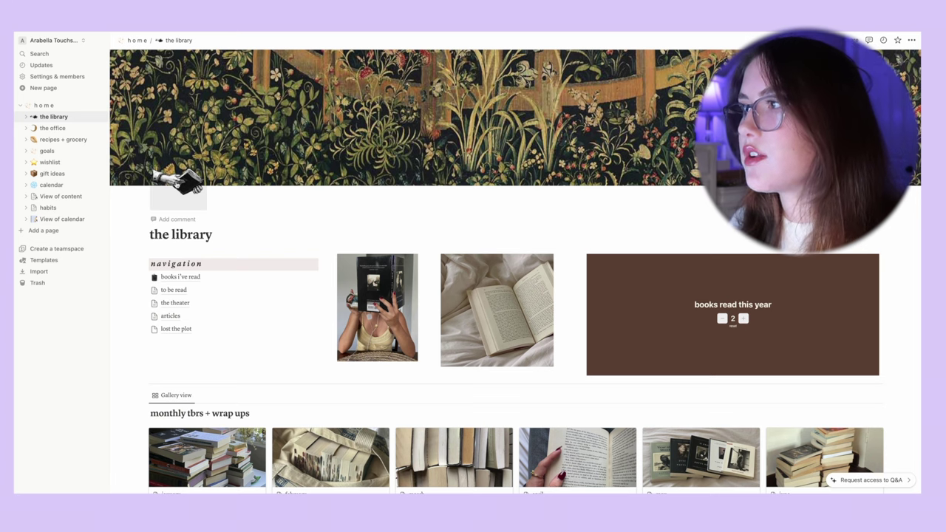
left_click(187, 181)
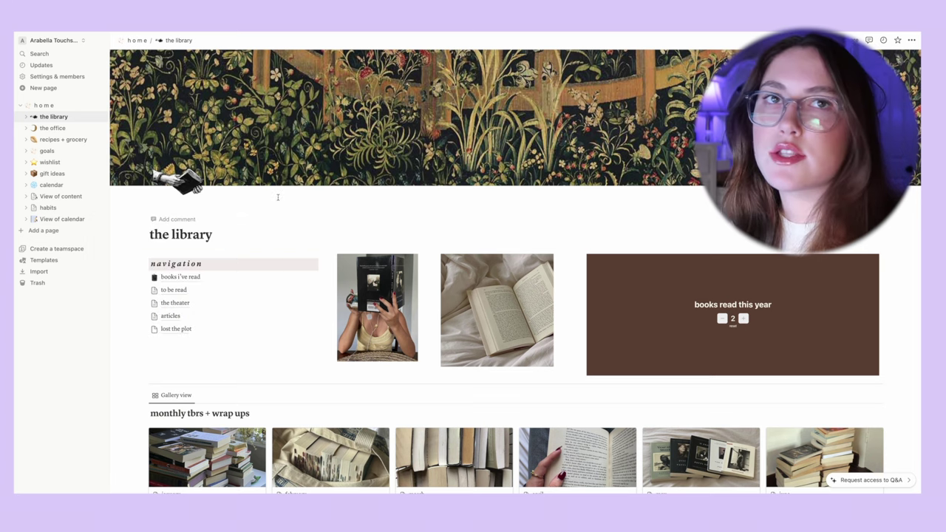
scroll(266, 213, "down", 2)
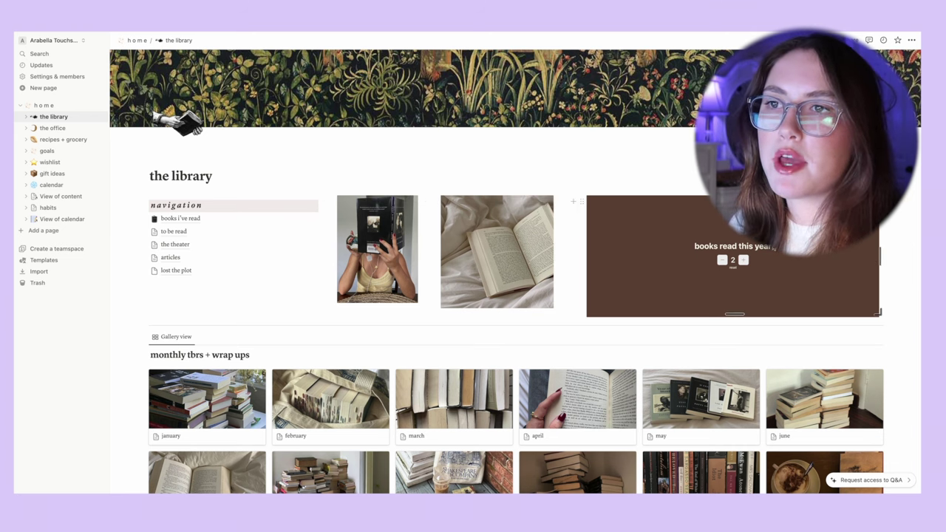
left_click(743, 260)
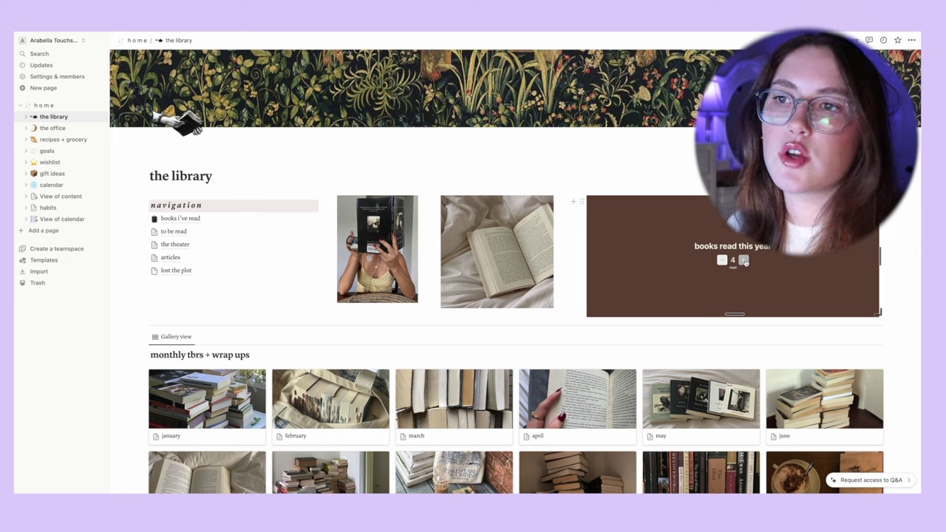
left_click(744, 261)
left_click(744, 261)
left_click(744, 260)
left_click(744, 261)
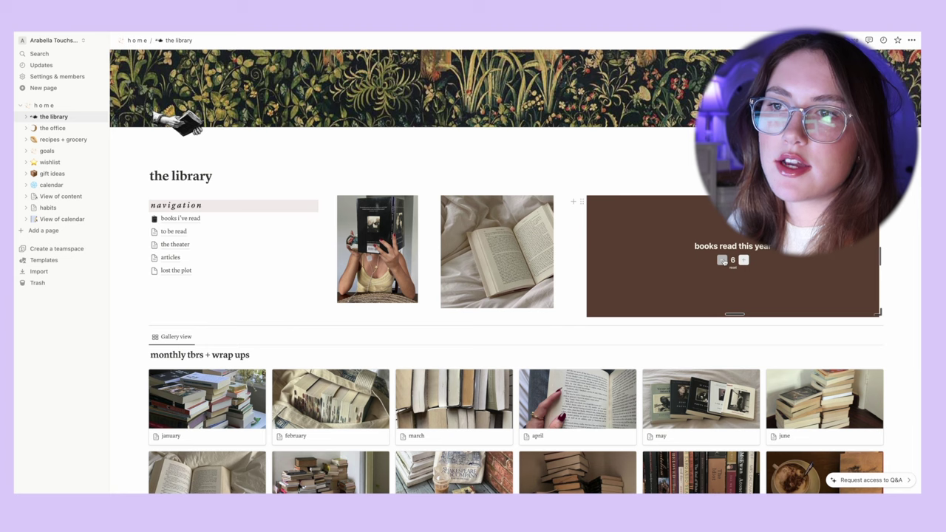
left_click(723, 261)
left_click(723, 261)
left_click(723, 261)
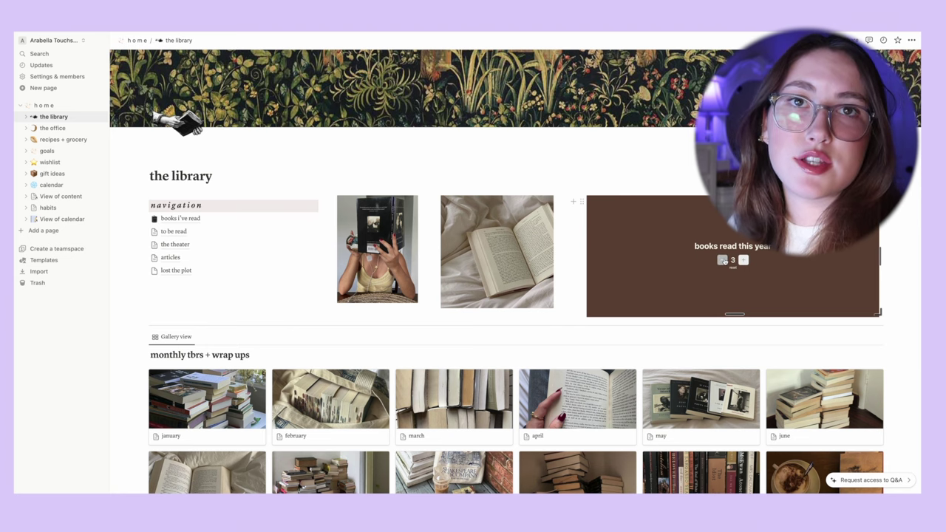
scroll(675, 272, "down", 2)
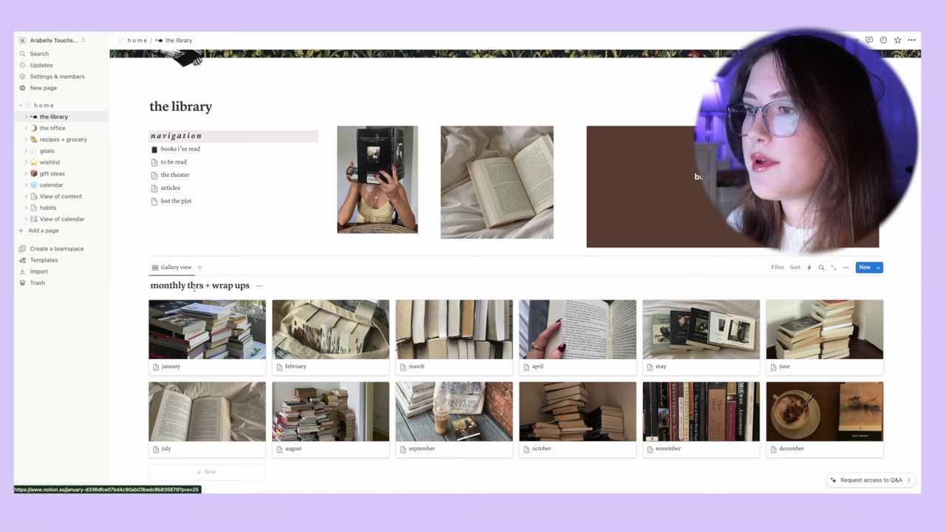
mouse_move(330, 328)
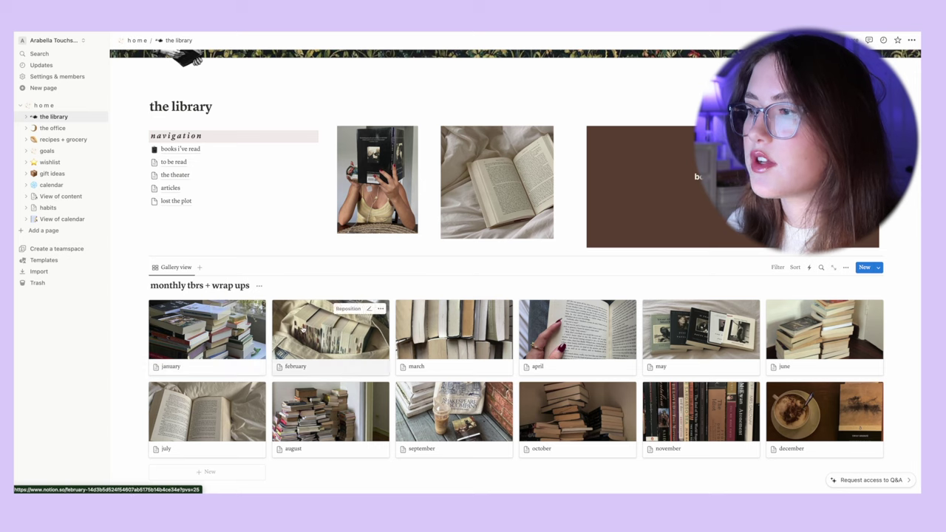
scroll(303, 325, "down", 1)
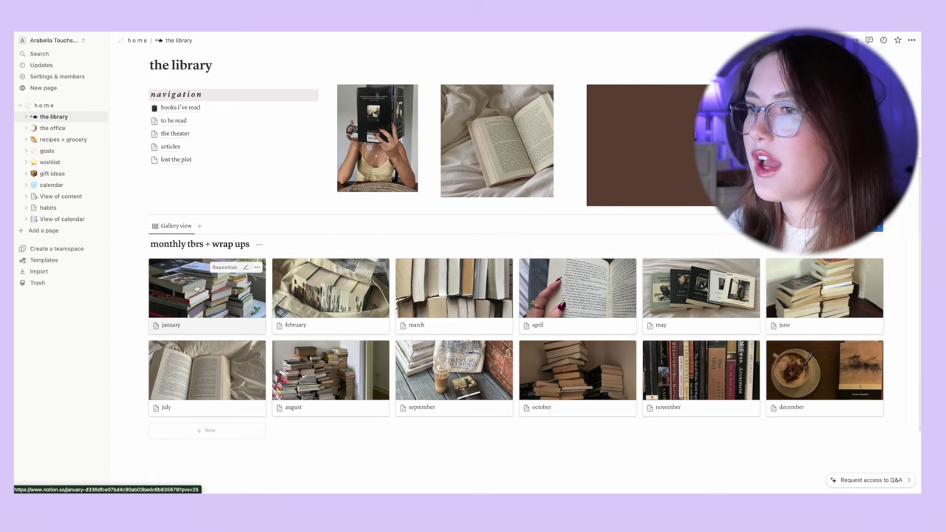
mouse_move(207, 288)
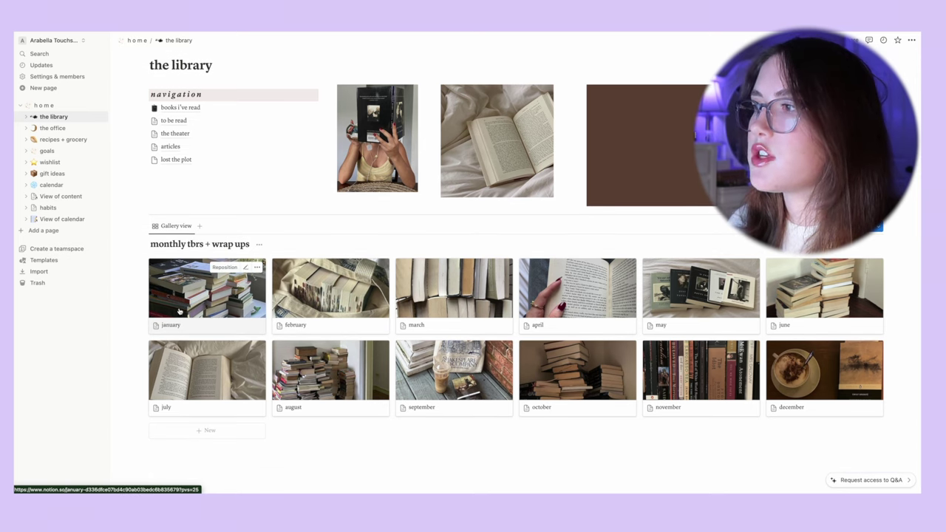
left_click(182, 305)
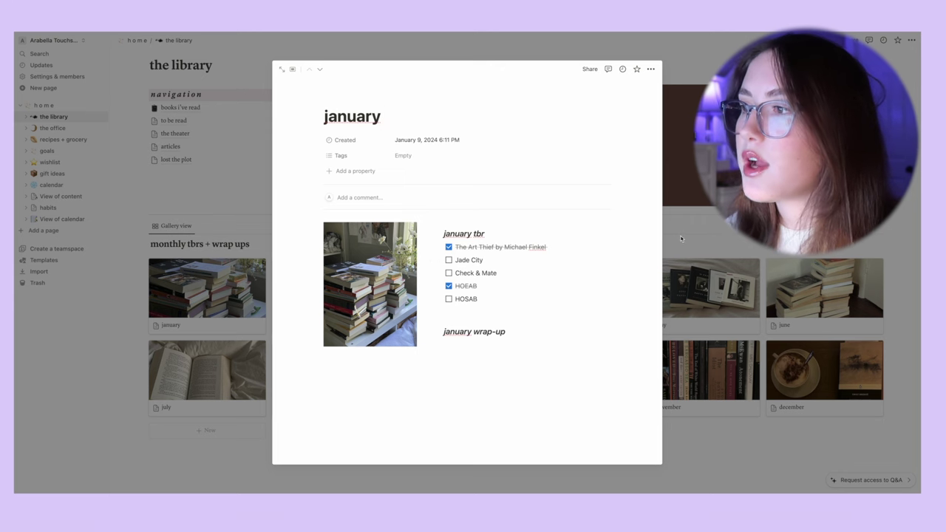
key("Escape")
left_click(330, 292)
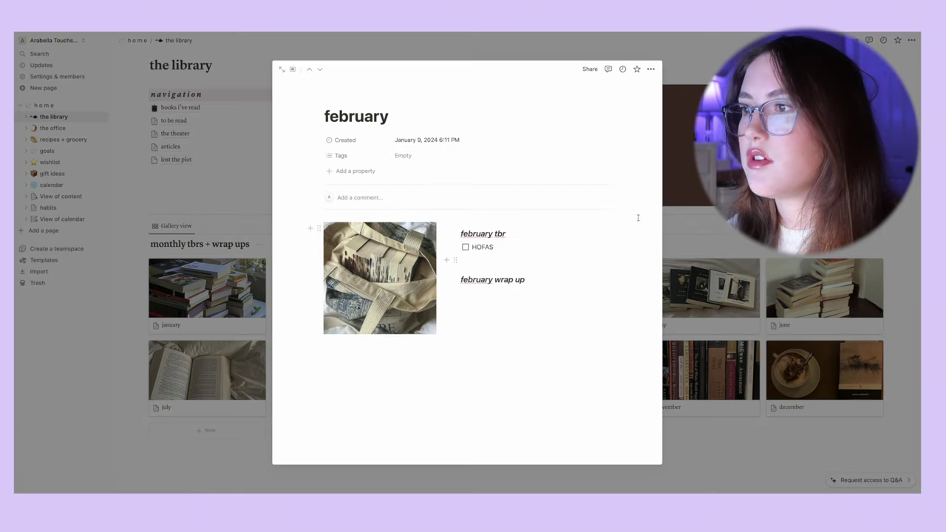
left_click(746, 240)
left_click(453, 288)
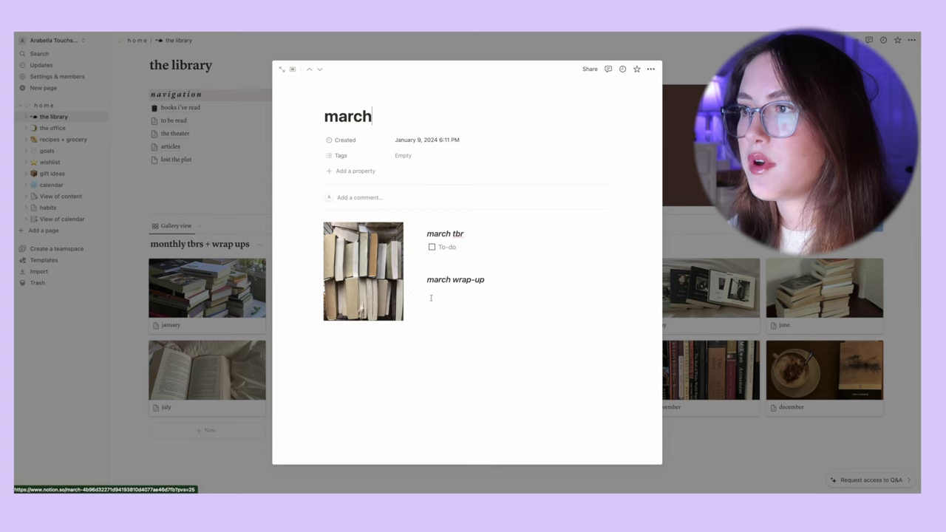
left_click(735, 238)
left_click(579, 295)
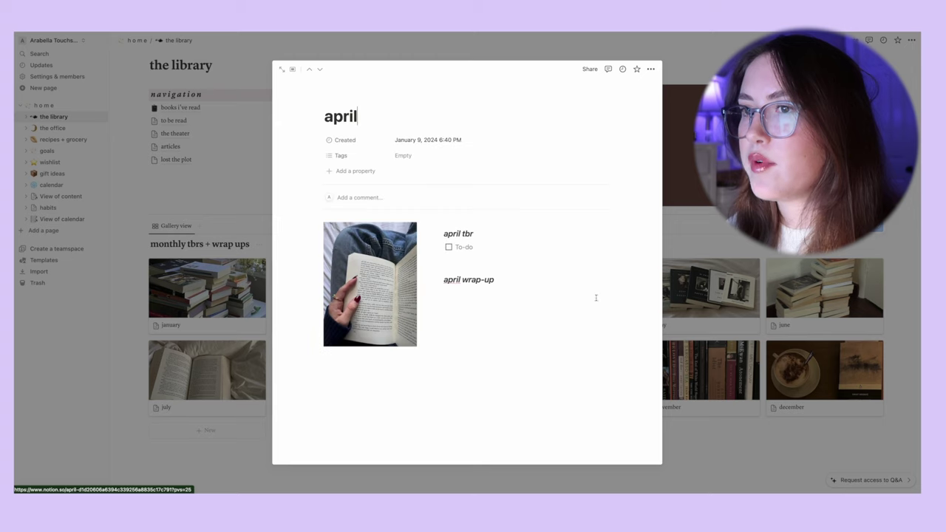
left_click(702, 232)
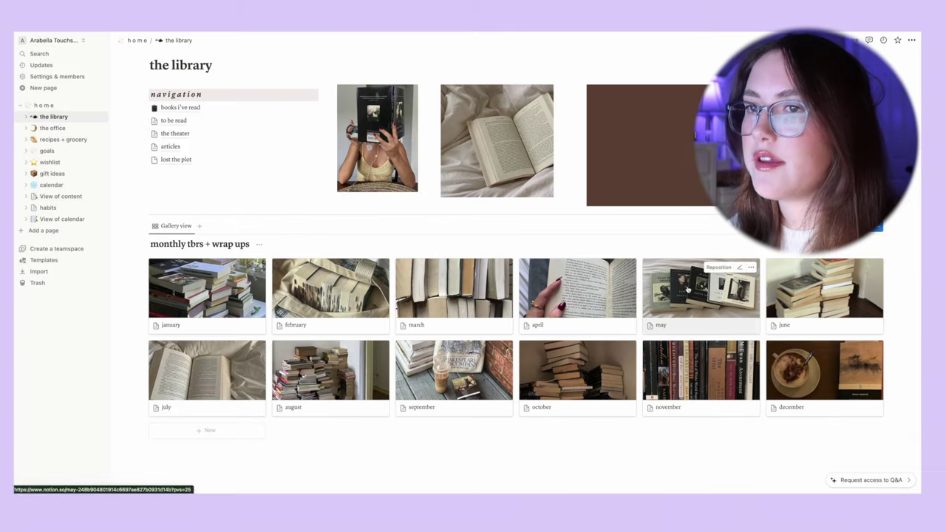
left_click(701, 288)
left_click(713, 231)
left_click(824, 291)
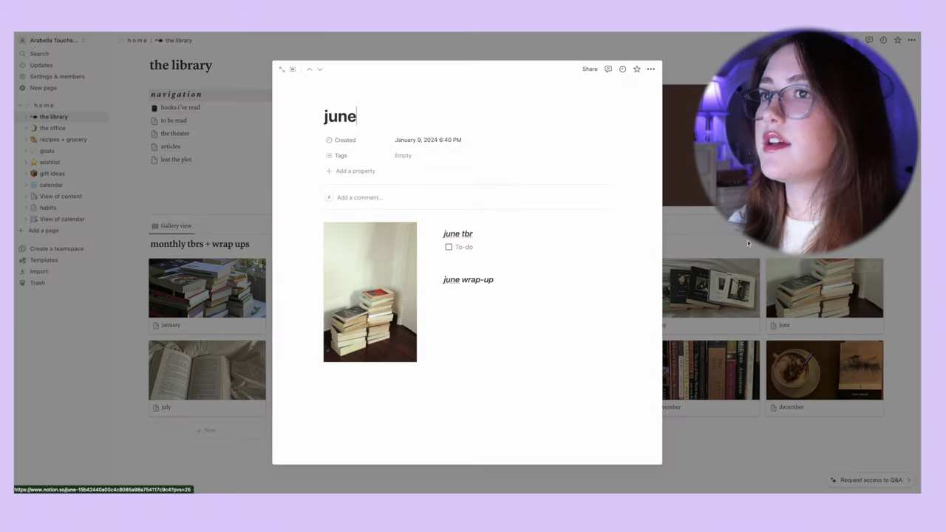
left_click(747, 241)
scroll(444, 239, "up", 1)
scroll(444, 239, "up", 4)
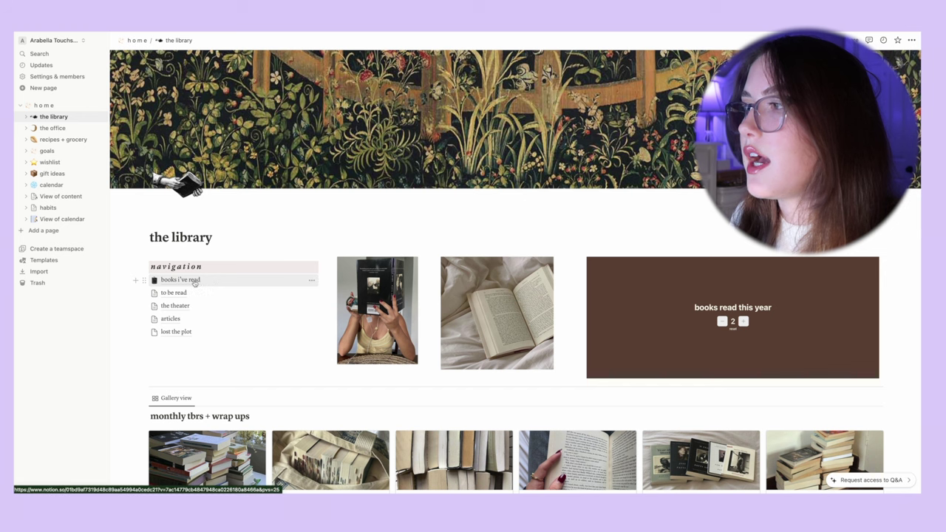
- Open the books i've read database and scroll its 96-book table down and back up
left_click(191, 280)
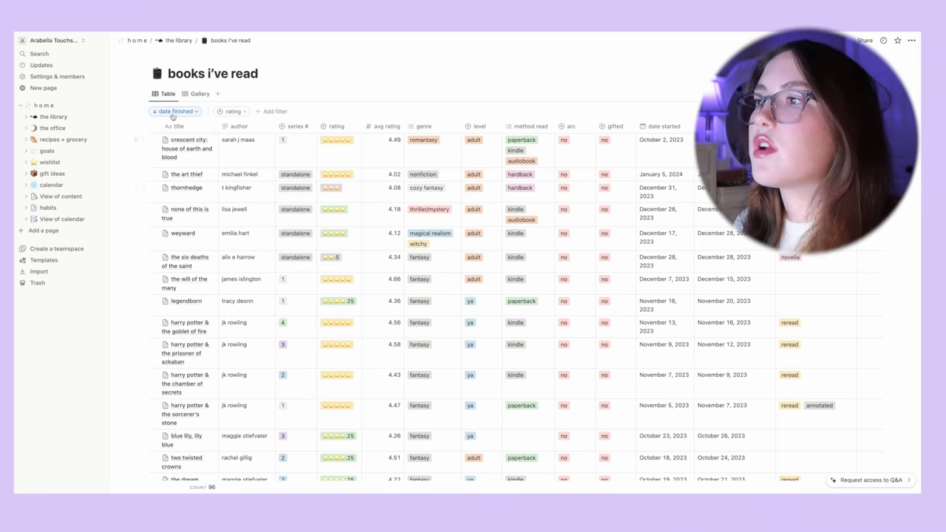
scroll(322, 189, "down", 10)
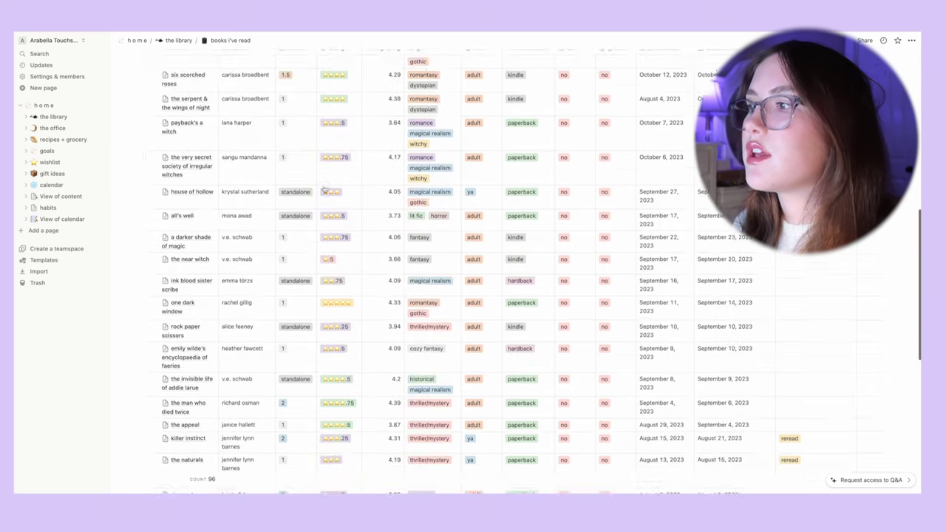
scroll(322, 189, "down", 10)
scroll(322, 189, "down", 10)
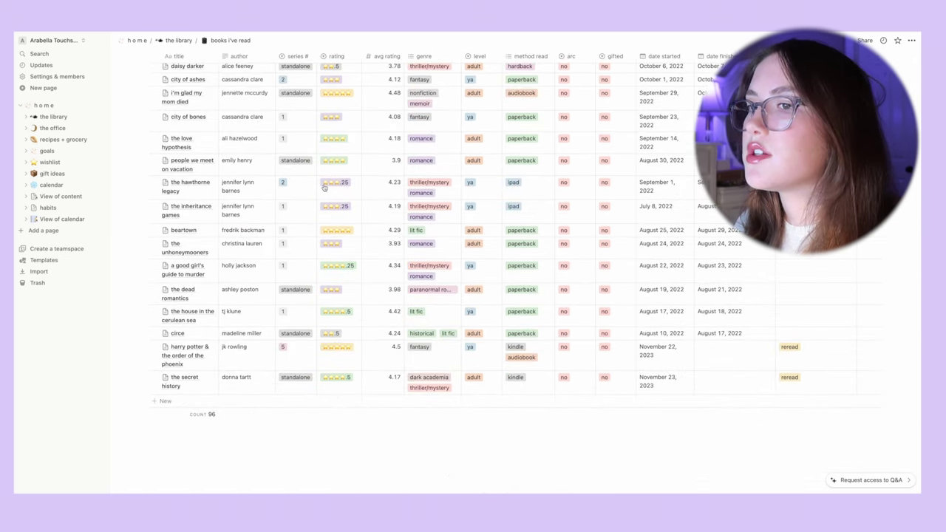
scroll(323, 188, "up", 10)
scroll(323, 188, "up", 10)
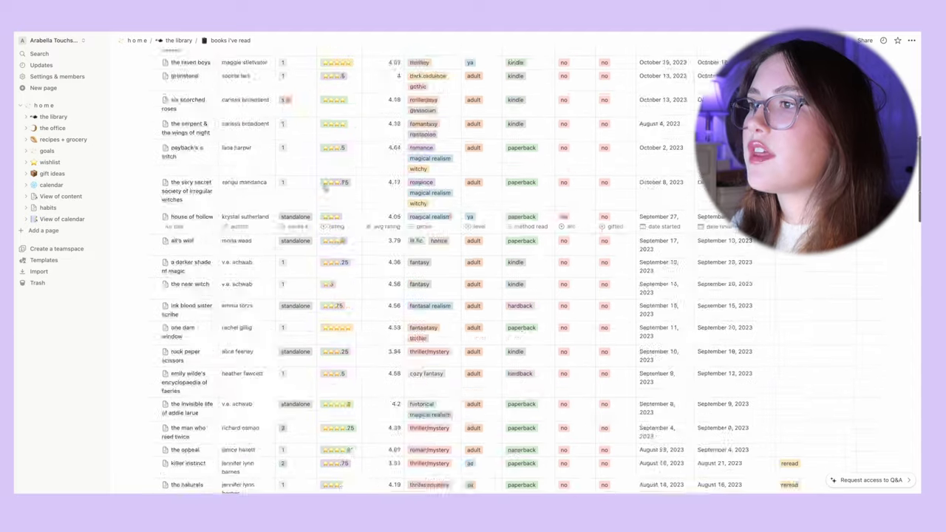
scroll(322, 188, "up", 10)
scroll(326, 186, "down", 20)
scroll(326, 187, "down", 2)
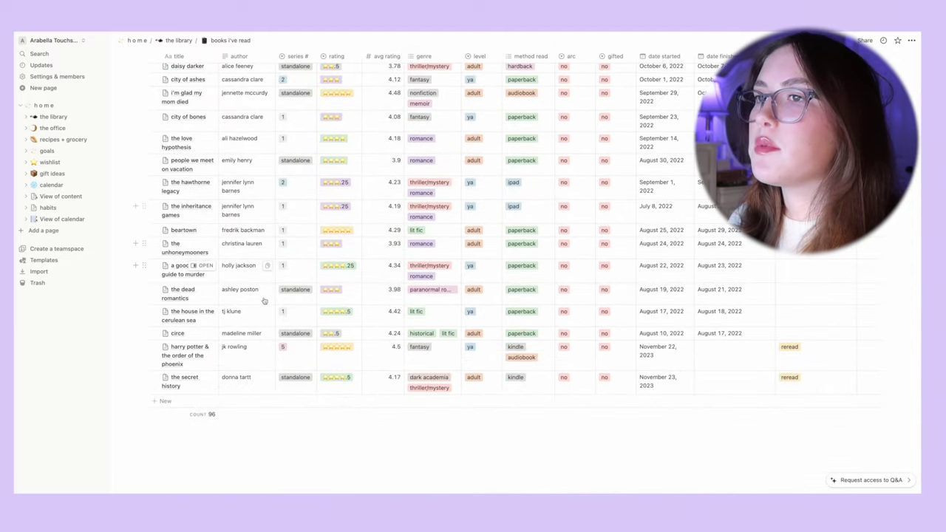
scroll(321, 257, "up", 5)
scroll(321, 257, "up", 10)
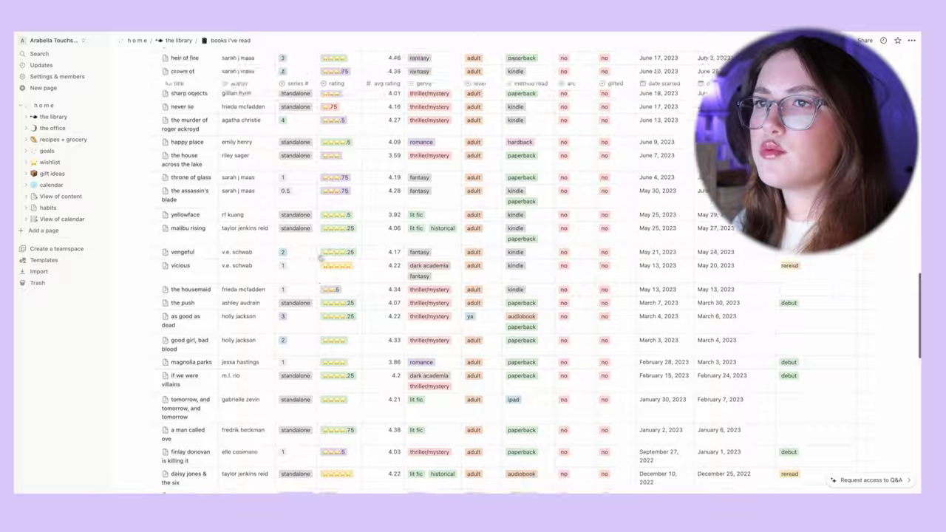
scroll(320, 257, "up", 10)
scroll(321, 257, "up", 2)
scroll(321, 257, "up", 1)
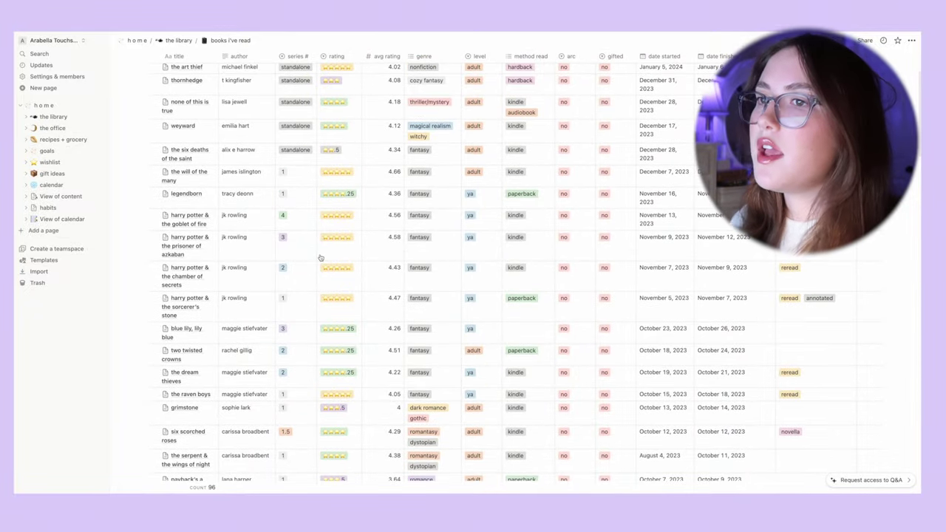
scroll(321, 257, "up", 3)
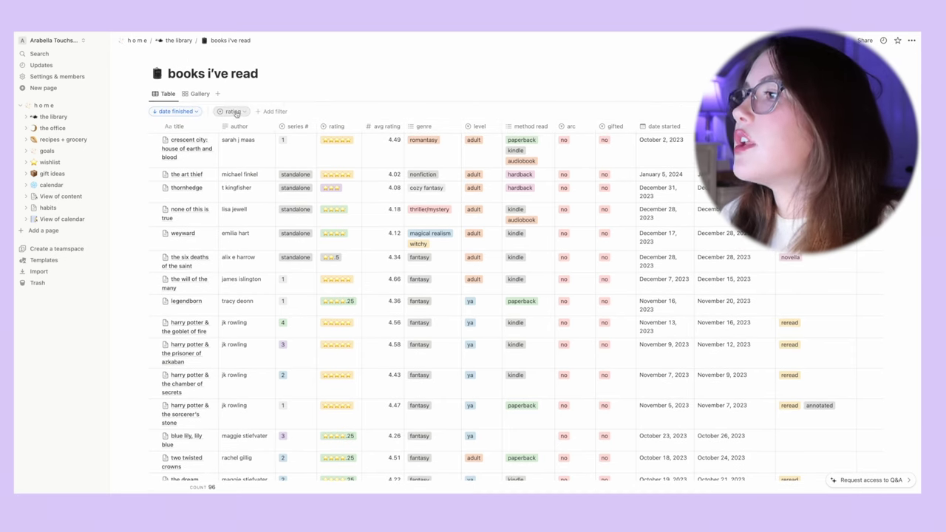
- Filter the books table by rating to show only ★★★ books
left_click(231, 111)
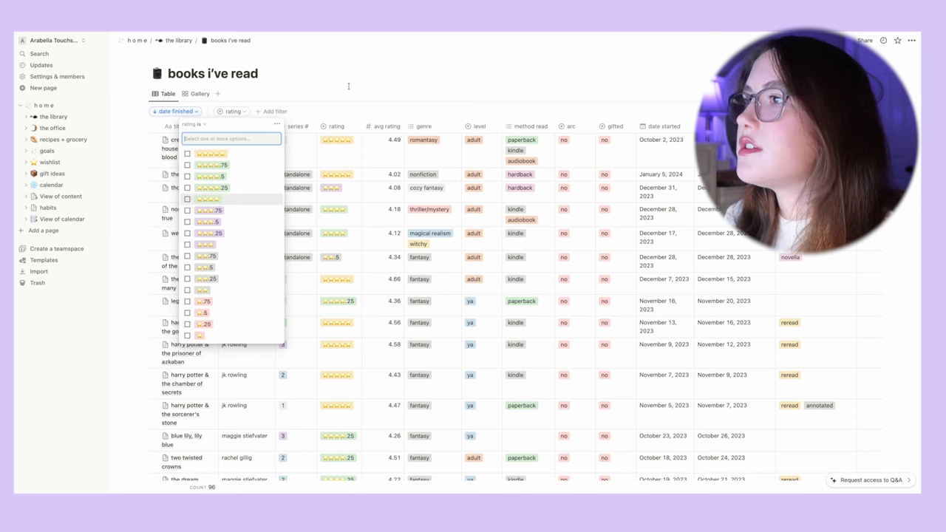
left_click(350, 82)
left_click(244, 111)
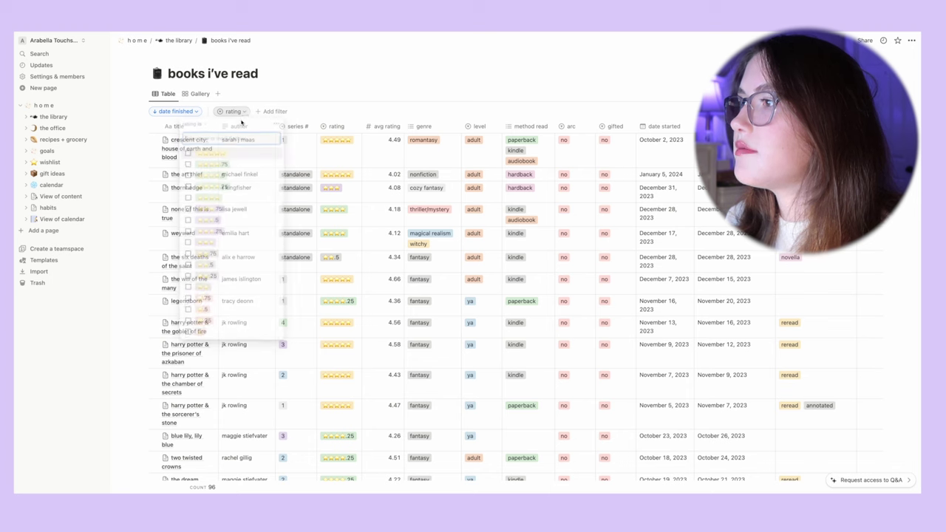
left_click(188, 245)
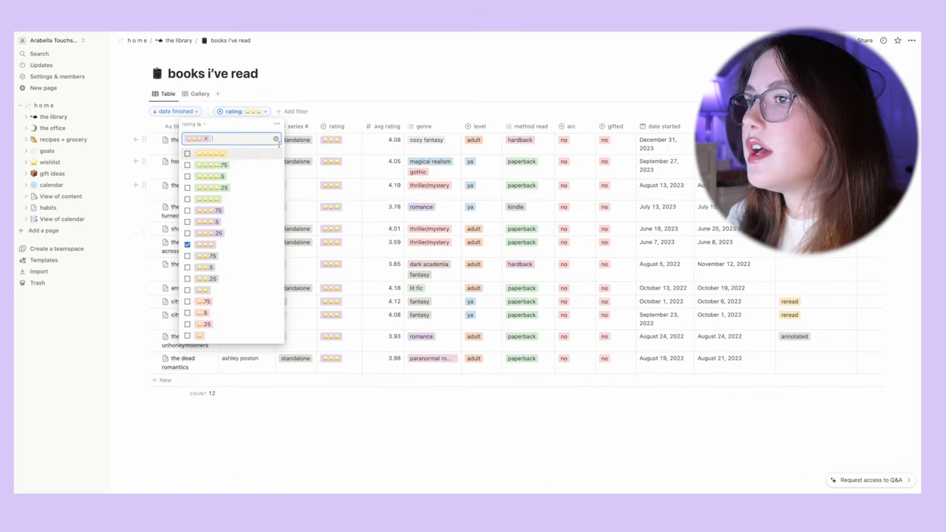
left_click(316, 161)
mouse_move(188, 140)
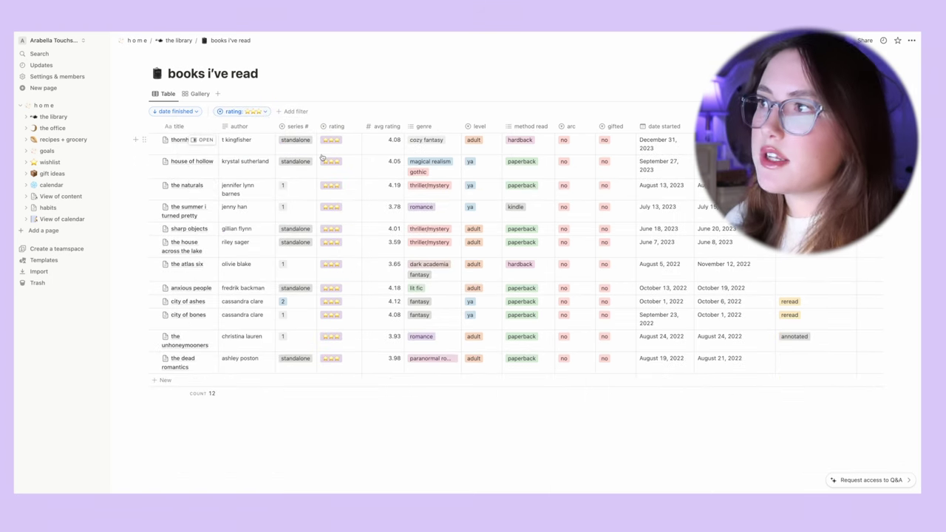
- Add ★★★.25 and ★★★.5 to the rating filter, then show the cover gallery
left_click(239, 113)
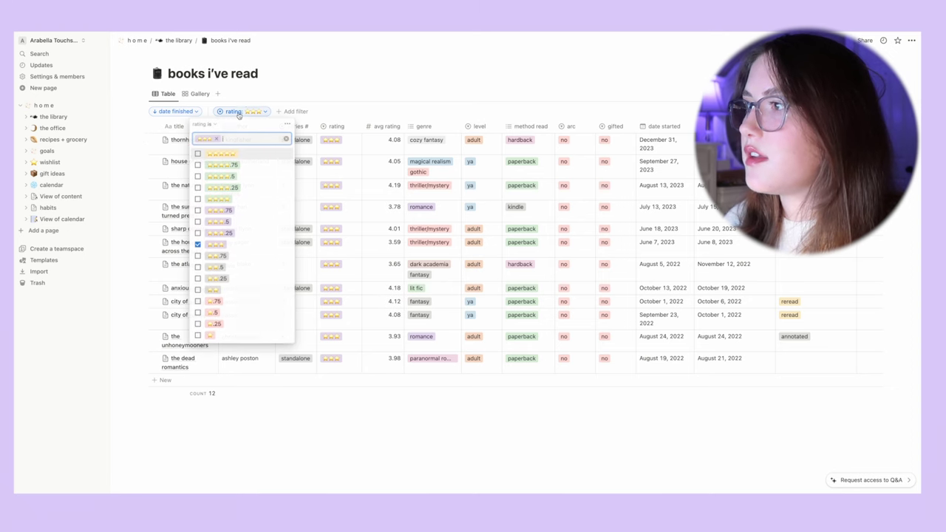
left_click(197, 232)
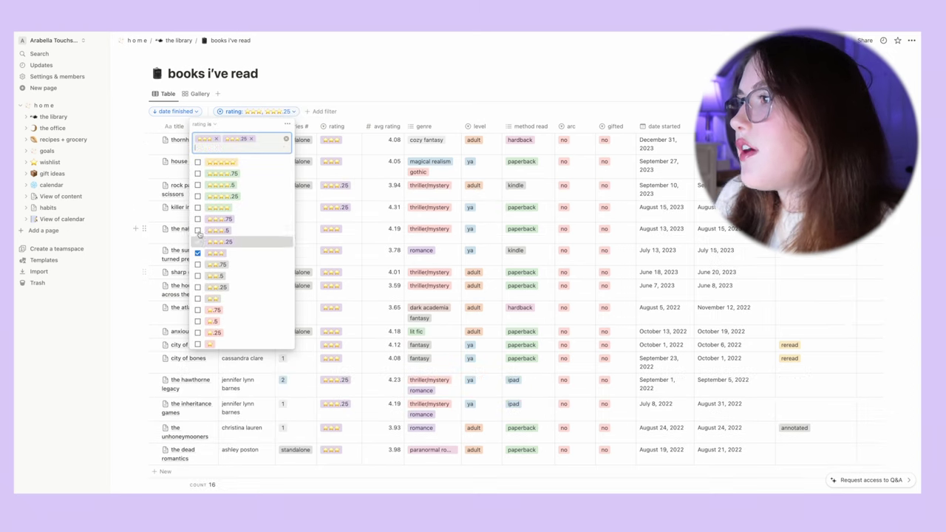
left_click(198, 222)
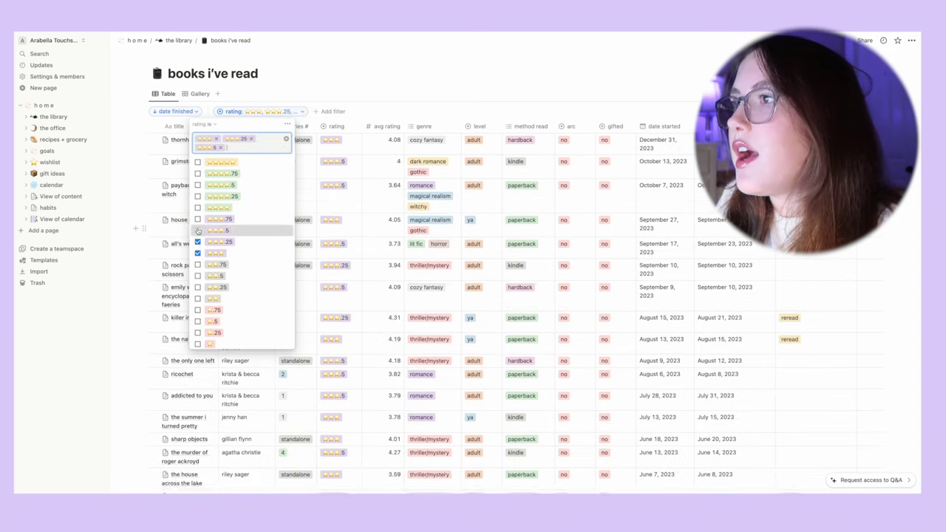
left_click(361, 98)
left_click(192, 96)
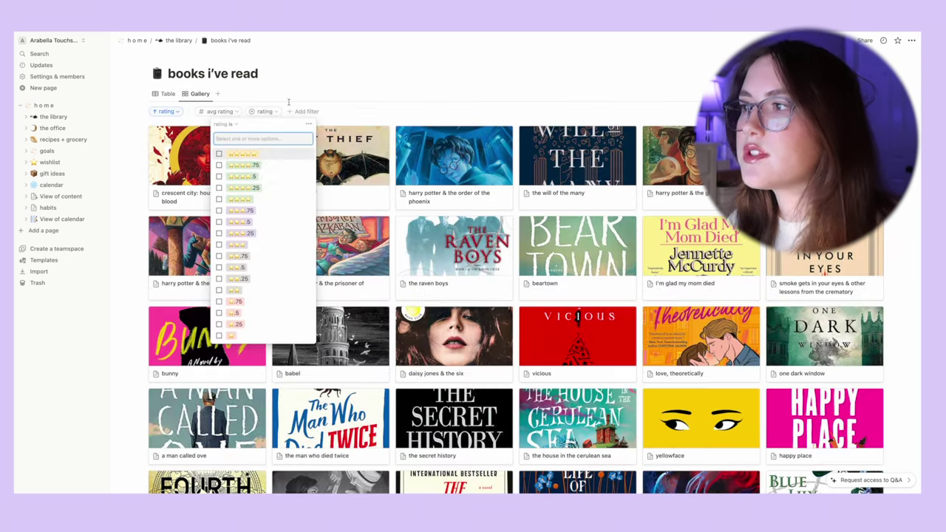
- Filter the gallery to ★★★ and ★★★.5 ratings, then return to the table view
left_click(219, 245)
left_click(219, 244)
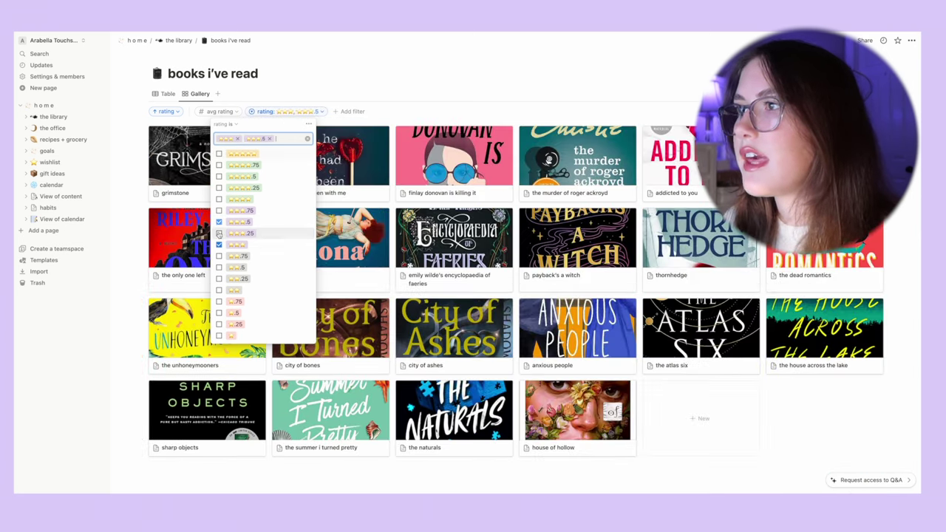
left_click(162, 96)
left_click(162, 96)
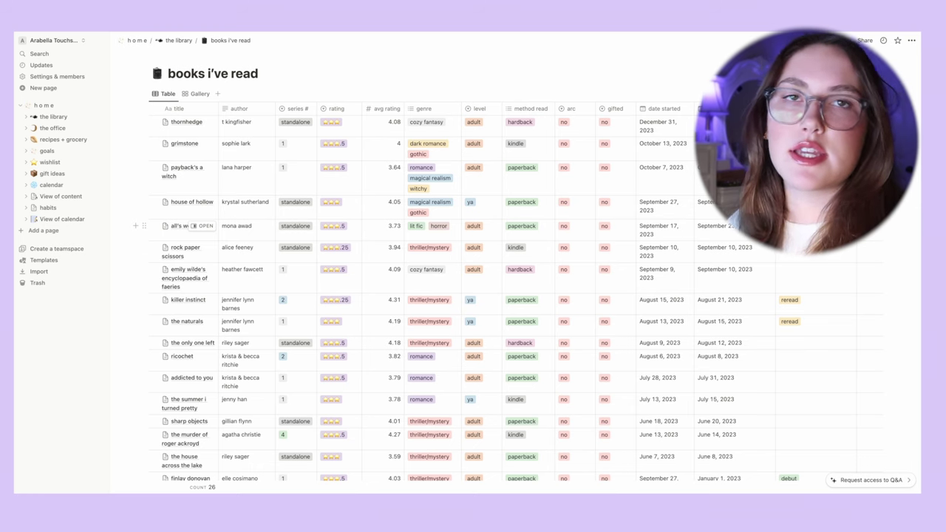
mouse_move(185, 225)
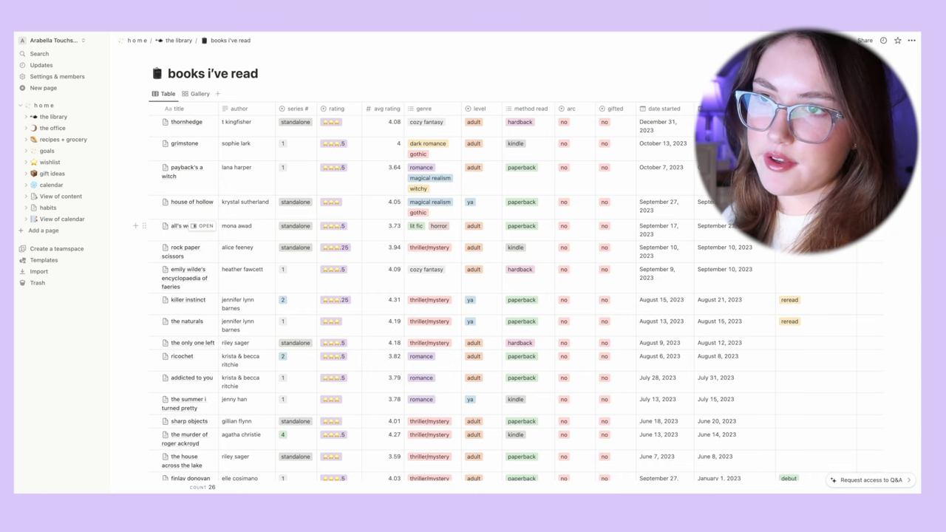
- Look at a book's tag options, then switch to the gallery and remove its rating filter
left_click(813, 227)
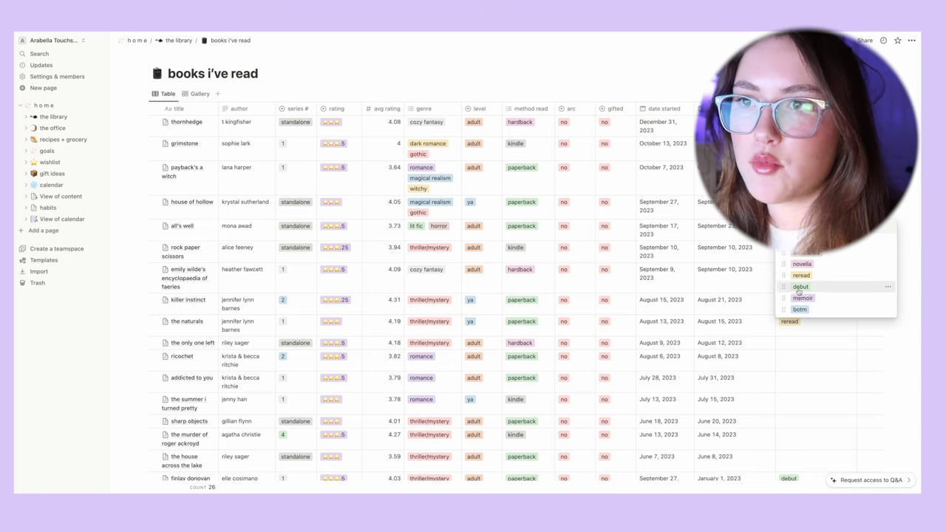
key("Escape")
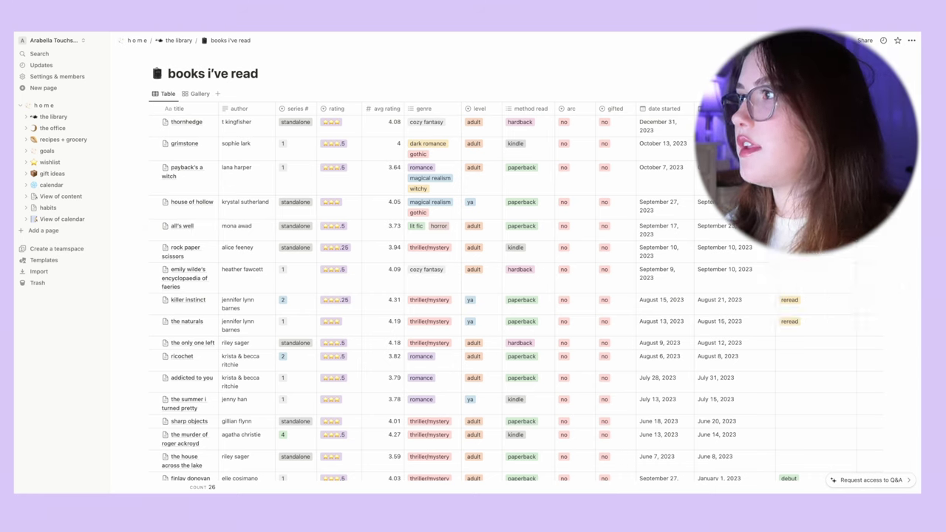
left_click(199, 95)
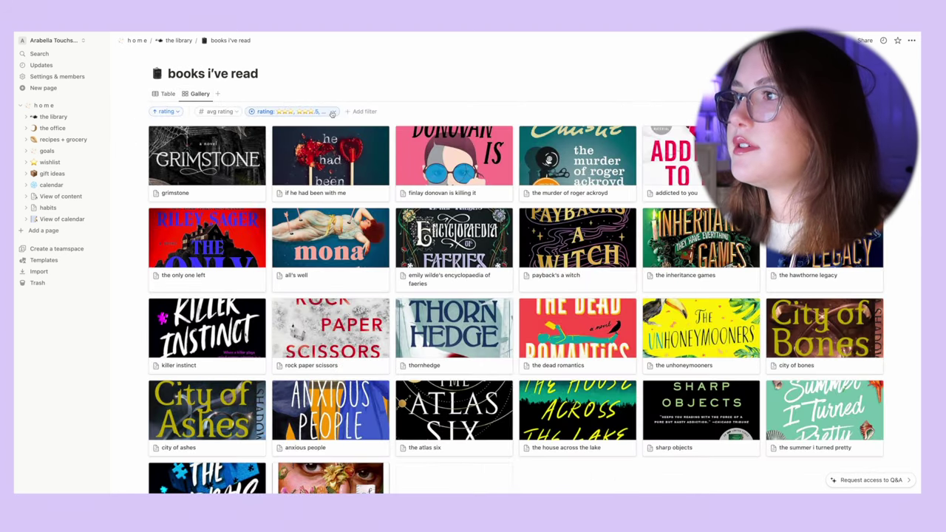
left_click(332, 112)
- Scroll through the unfiltered gallery and open the 'crescent city: house of earth and blood' page
scroll(459, 171, "down", 5)
scroll(459, 172, "down", 5)
scroll(458, 171, "down", 5)
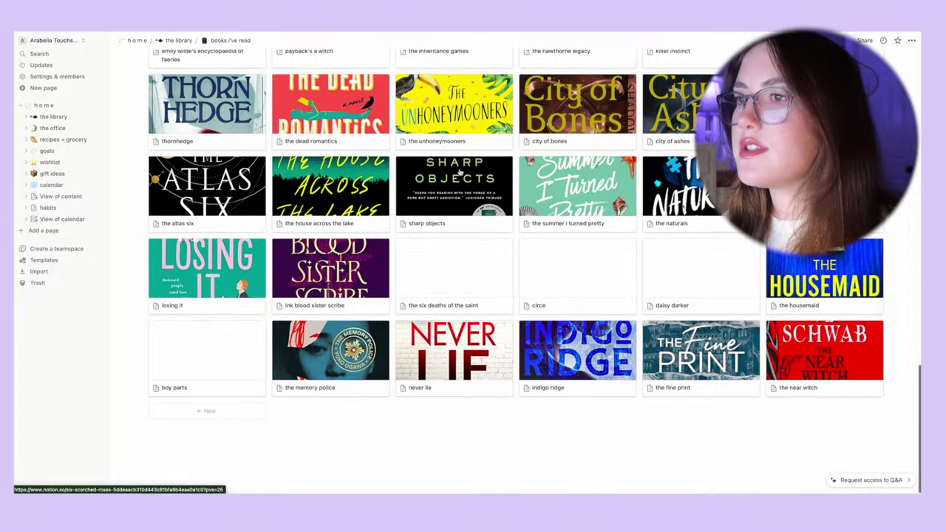
scroll(458, 171, "up", 10)
scroll(459, 171, "up", 3)
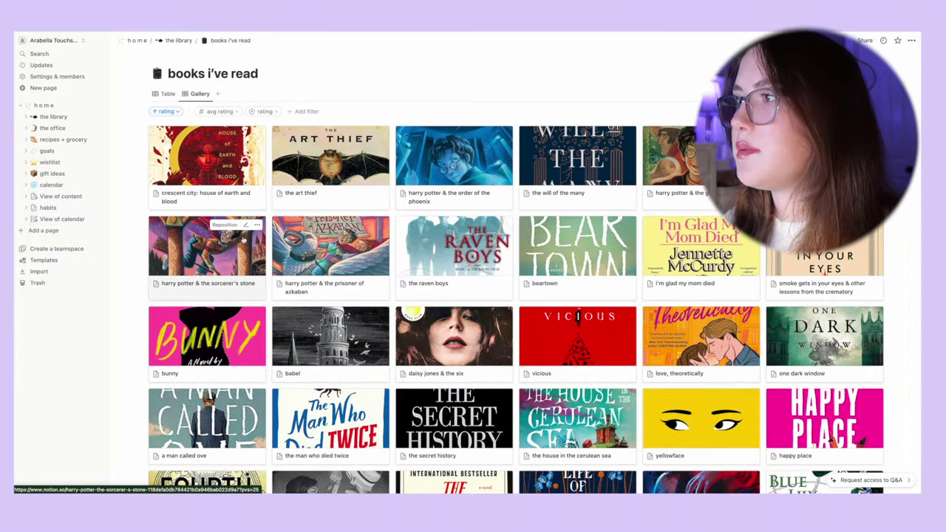
left_click(206, 176)
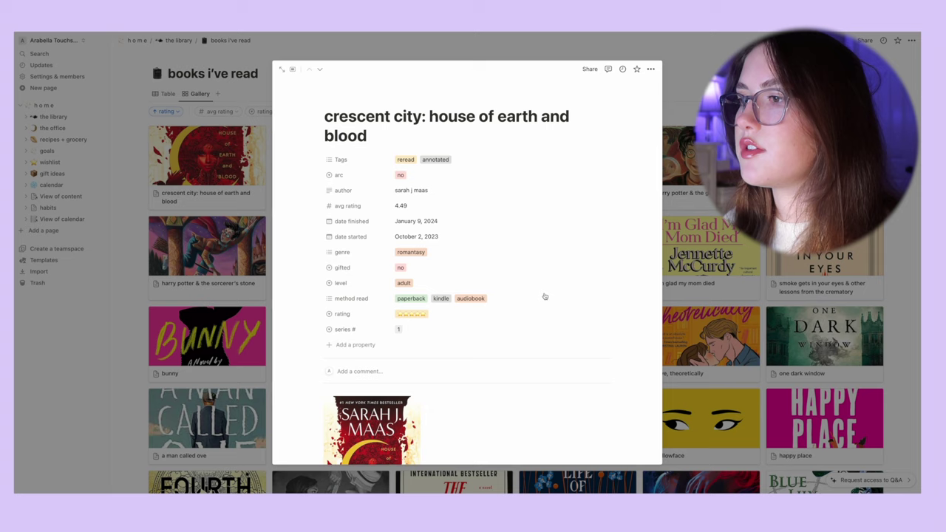
- Add a small 'review' heading with a toggle list beneath it on the Crescent City page
scroll(583, 312, "down", 1)
scroll(583, 310, "down", 2)
scroll(435, 327, "down", 1)
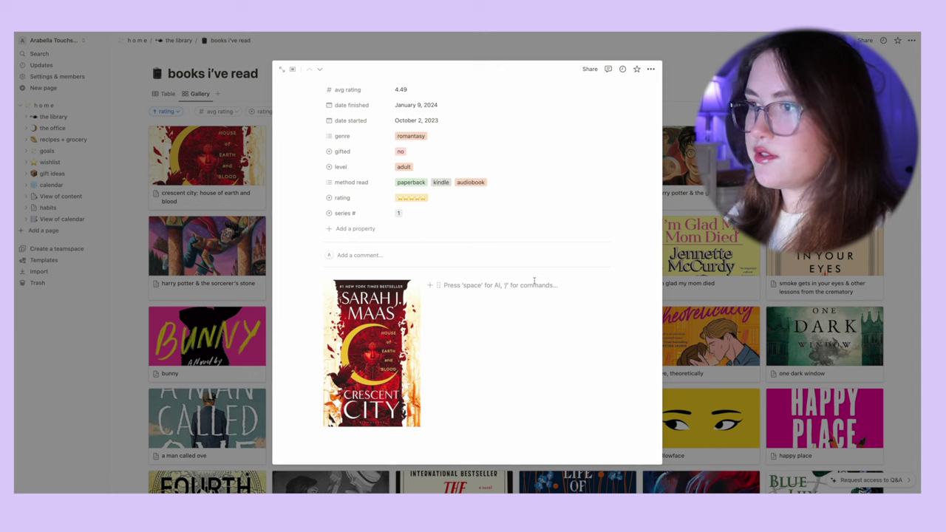
type("/h3")
key("Return")
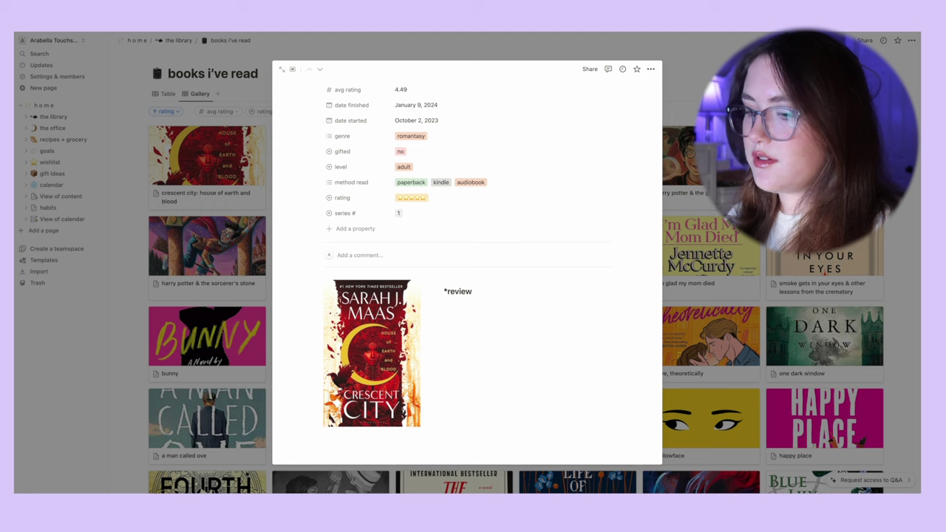
key("Return")
type("/tog")
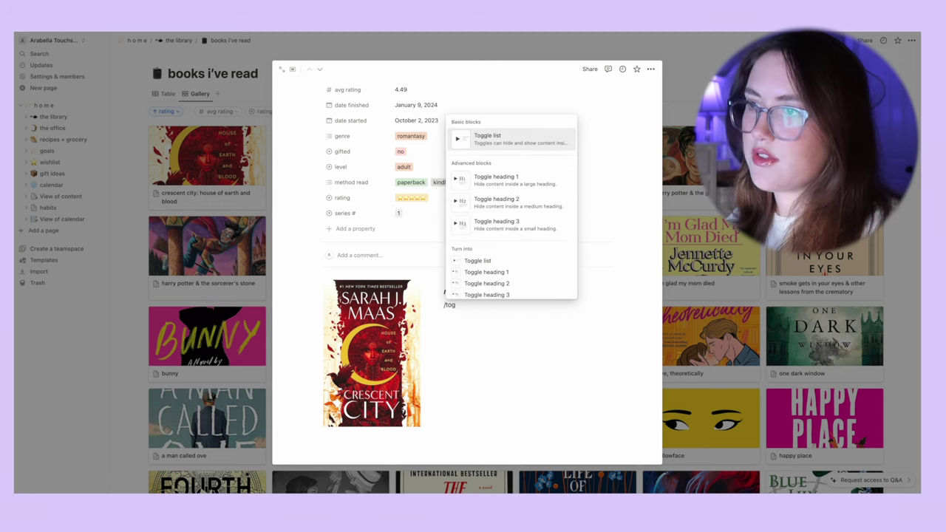
key("Return")
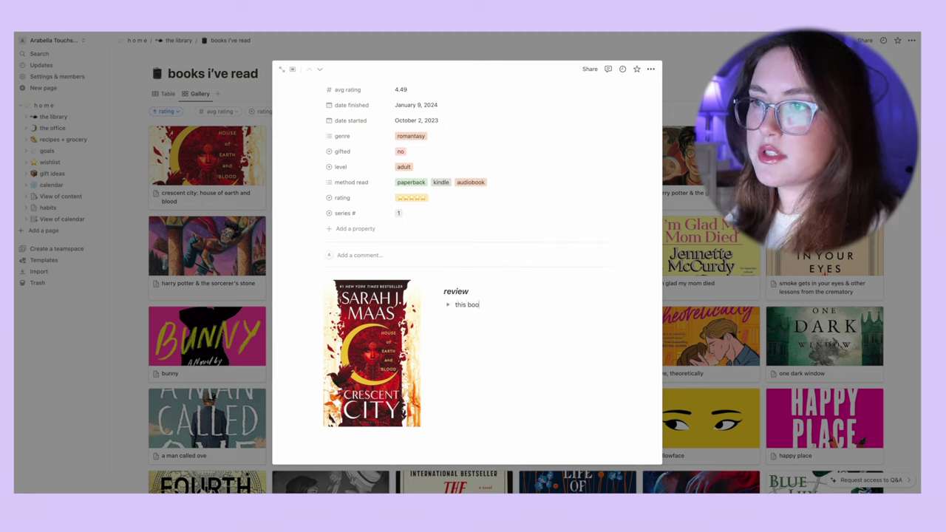
- Close the Crescent City preview and open the to be read list from the library
key("Escape")
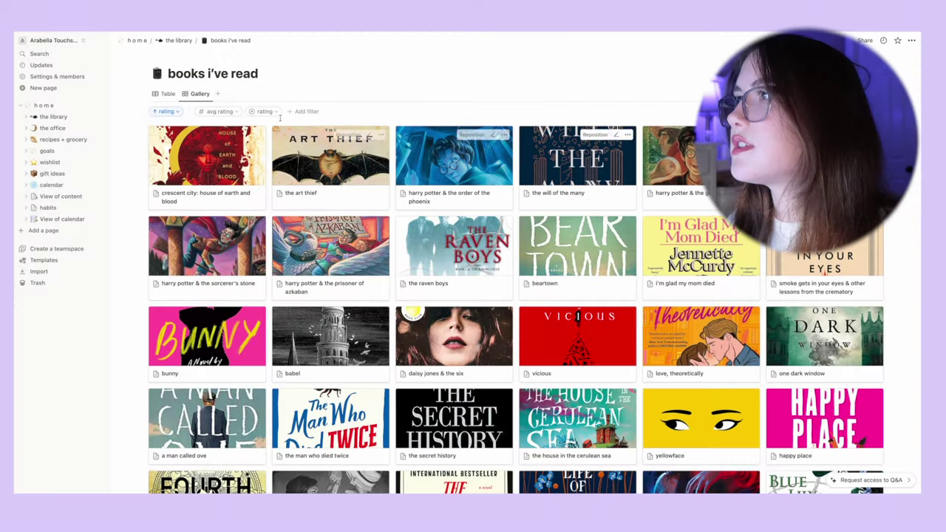
left_click(177, 46)
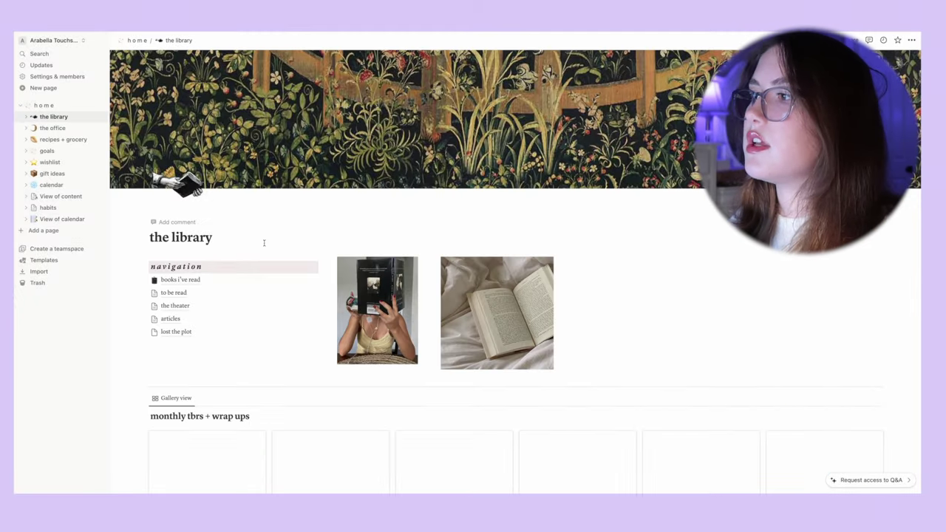
left_click(165, 294)
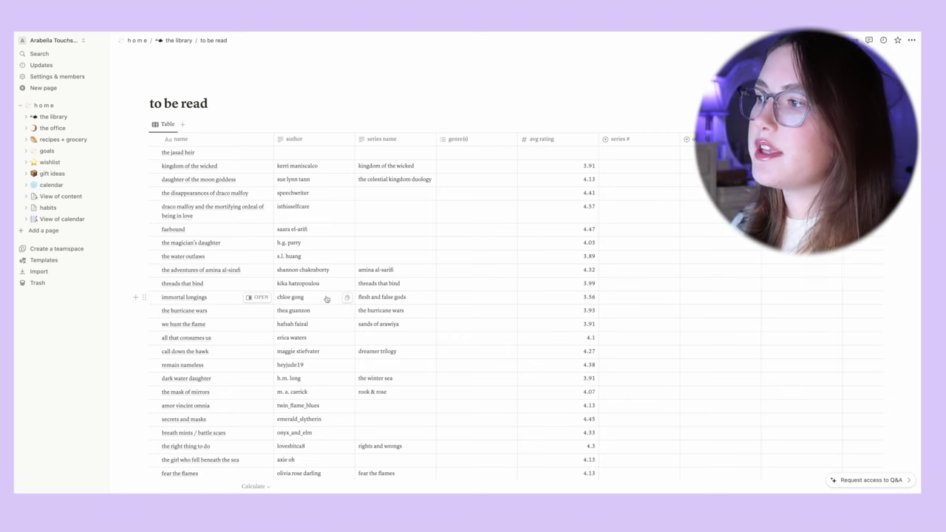
- Browse the to be read table, add a new view, then open the theater page
scroll(321, 299, "down", 5)
scroll(313, 298, "up", 3)
scroll(313, 299, "up", 3)
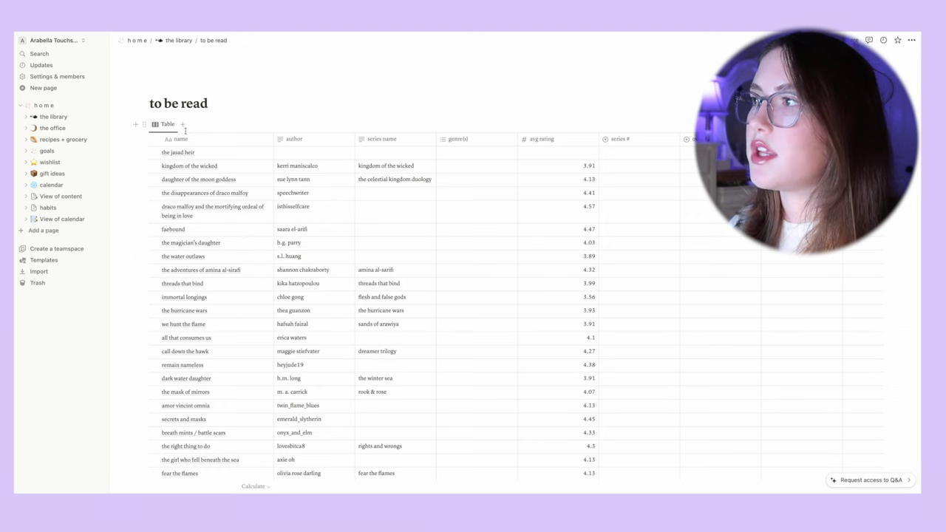
left_click(181, 124)
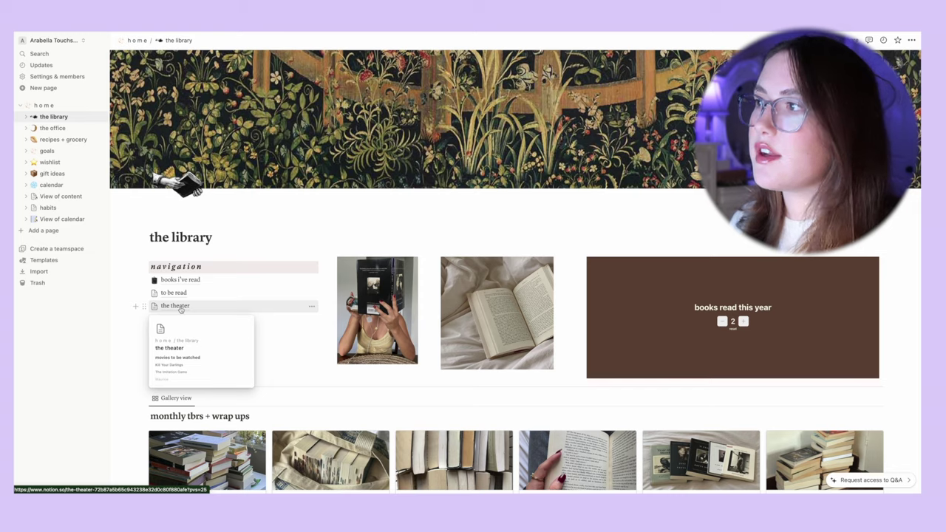
left_click(180, 307)
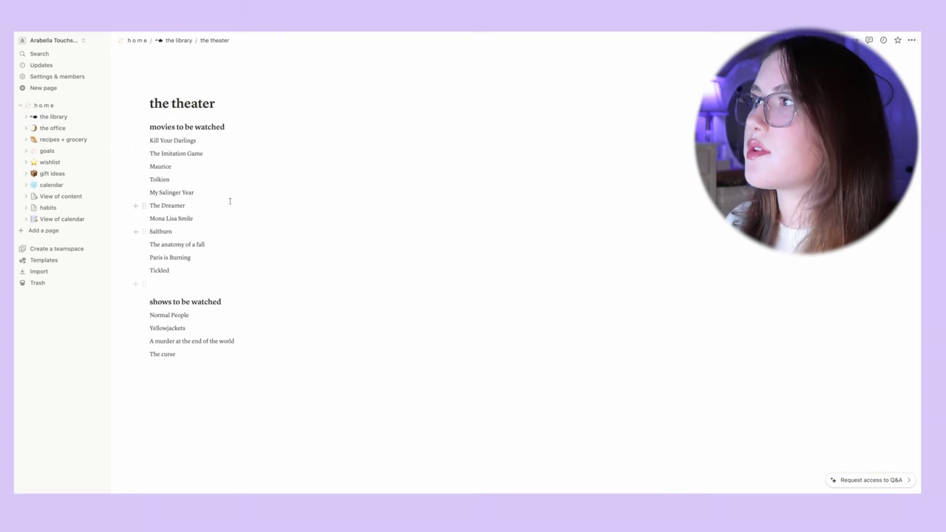
- Return to the library and browse through the articles table
left_click(170, 40)
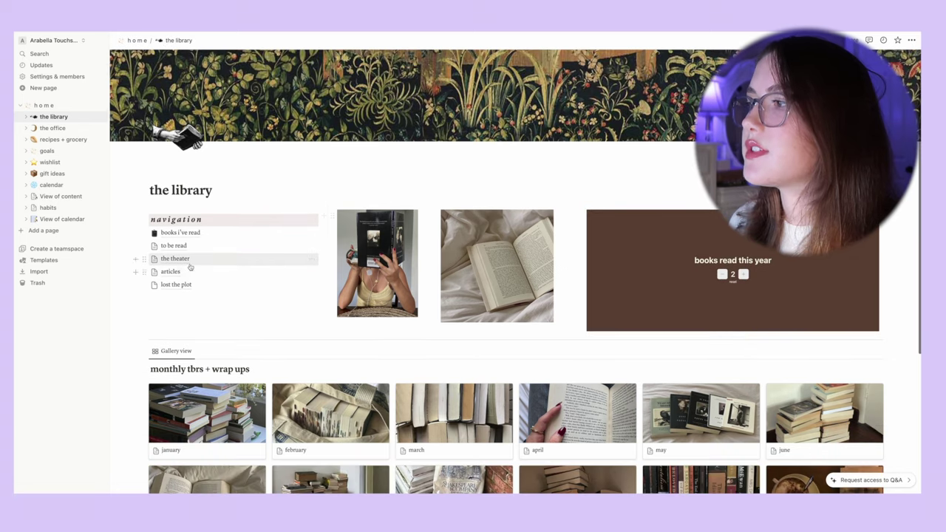
left_click(170, 273)
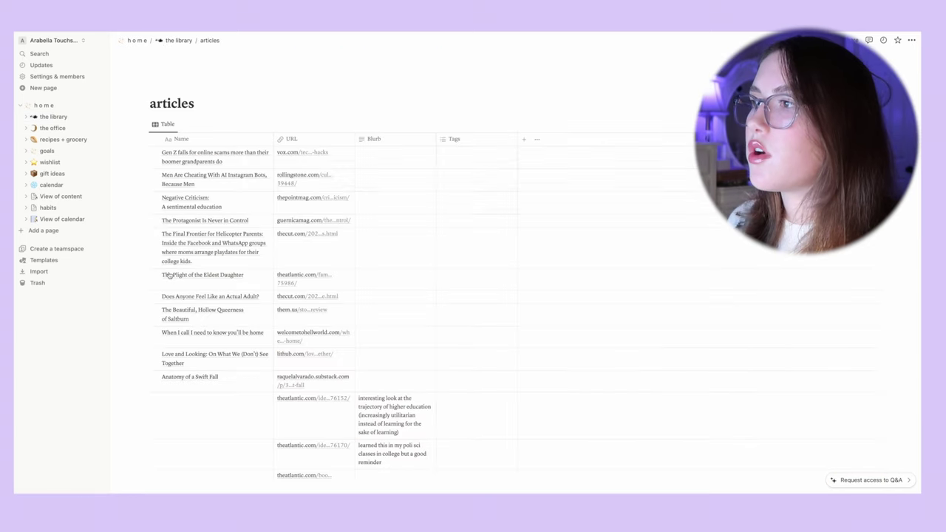
scroll(306, 276, "down", 2)
scroll(306, 276, "down", 1)
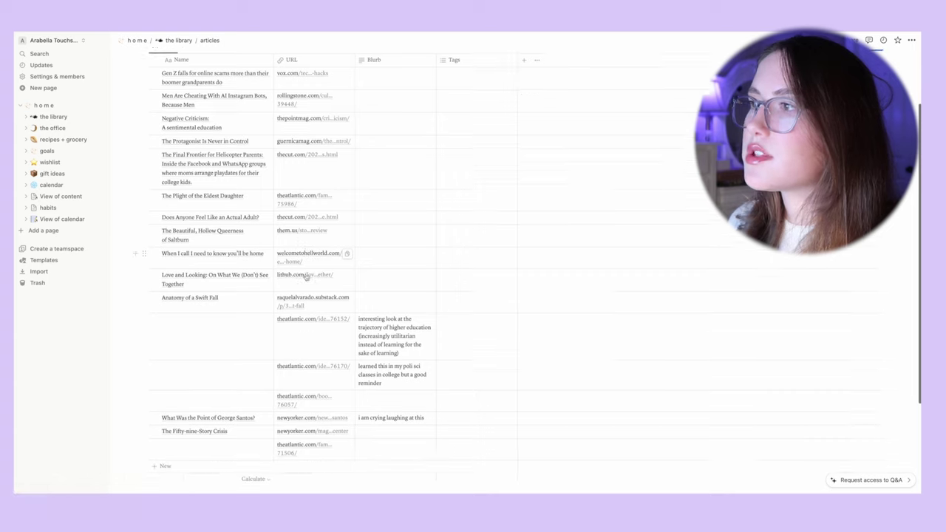
scroll(306, 277, "down", 2)
scroll(306, 276, "up", 1)
scroll(306, 276, "up", 4)
scroll(310, 192, "up", 1)
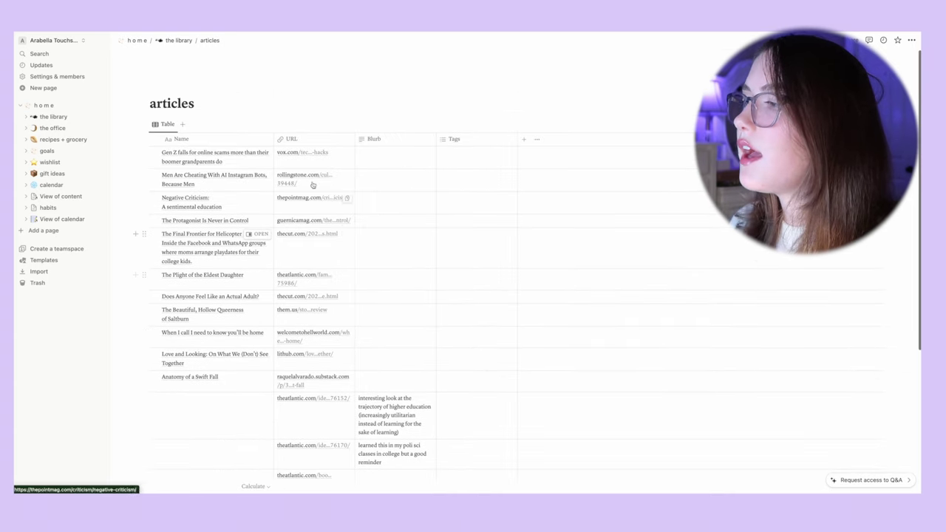
- Go back to the library, view the empty lost the plot page, then return home
key("alt+Left")
left_click(186, 332)
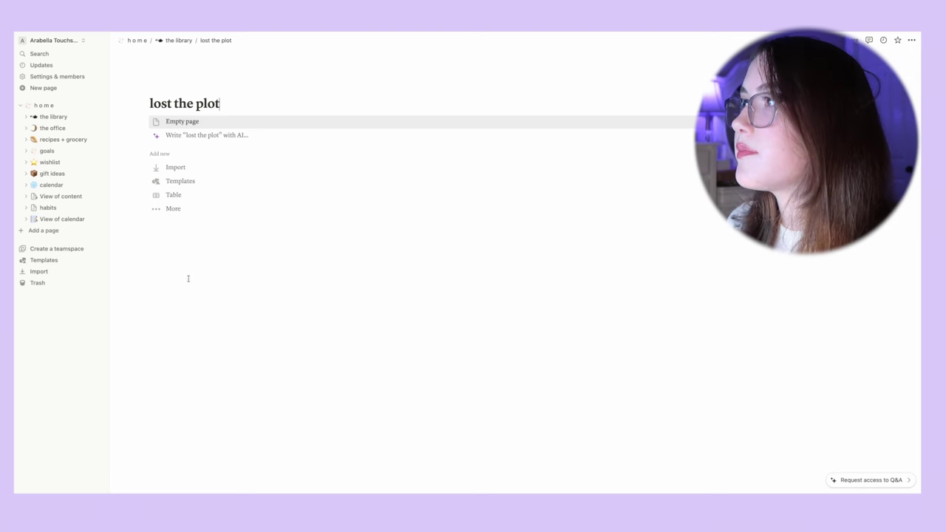
left_click(137, 40)
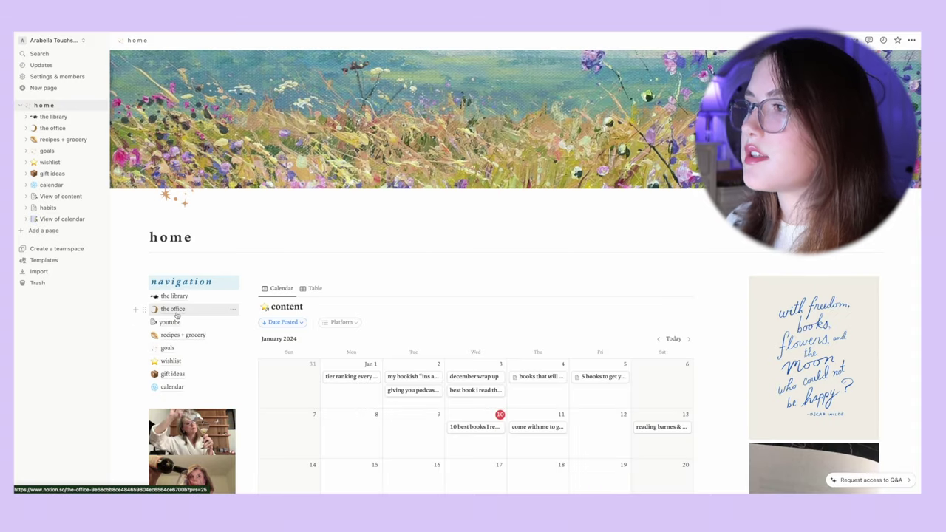
- Open the office page and review its milestones and TikTok, Instagram and YouTube follower tables
left_click(173, 309)
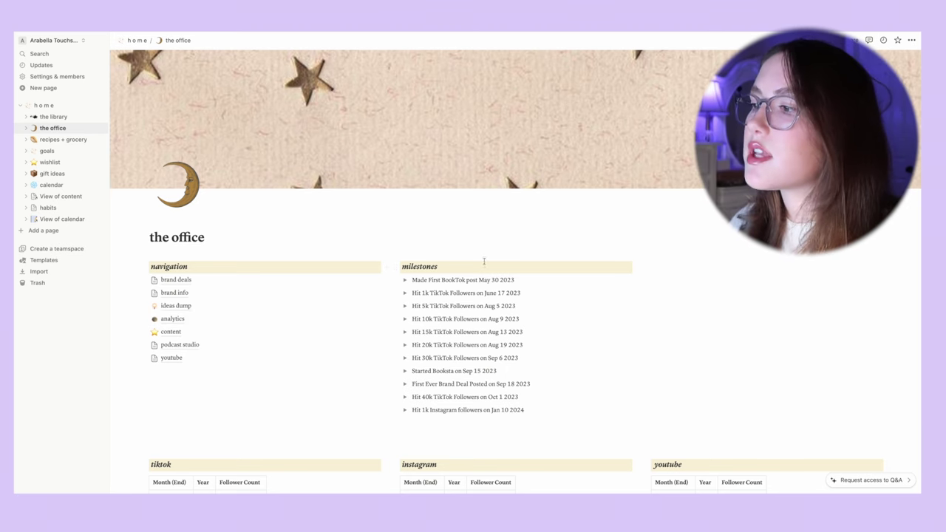
scroll(406, 405, "down", 3)
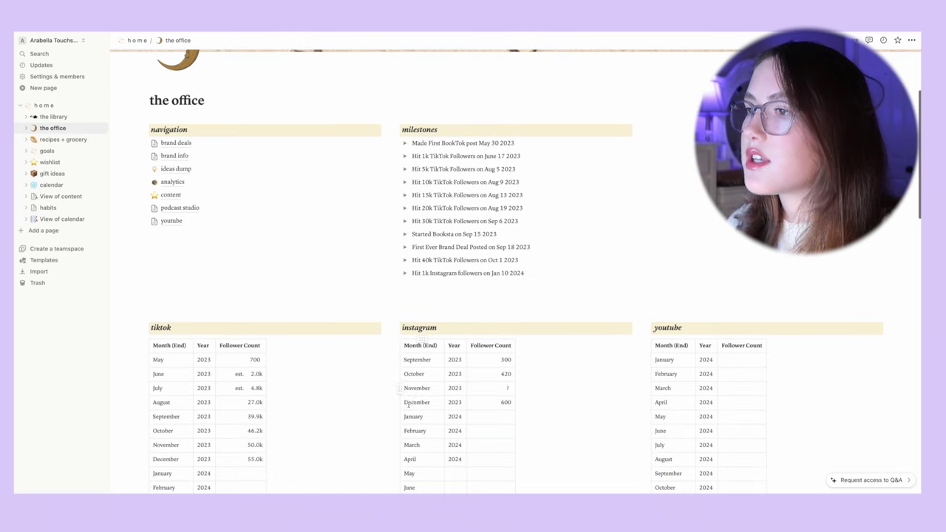
scroll(406, 403, "down", 1)
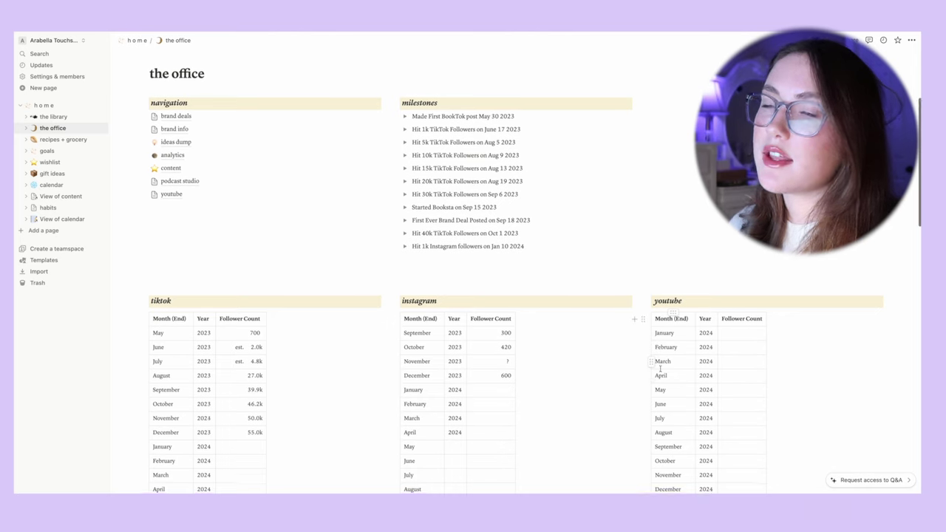
scroll(661, 370, "down", 2)
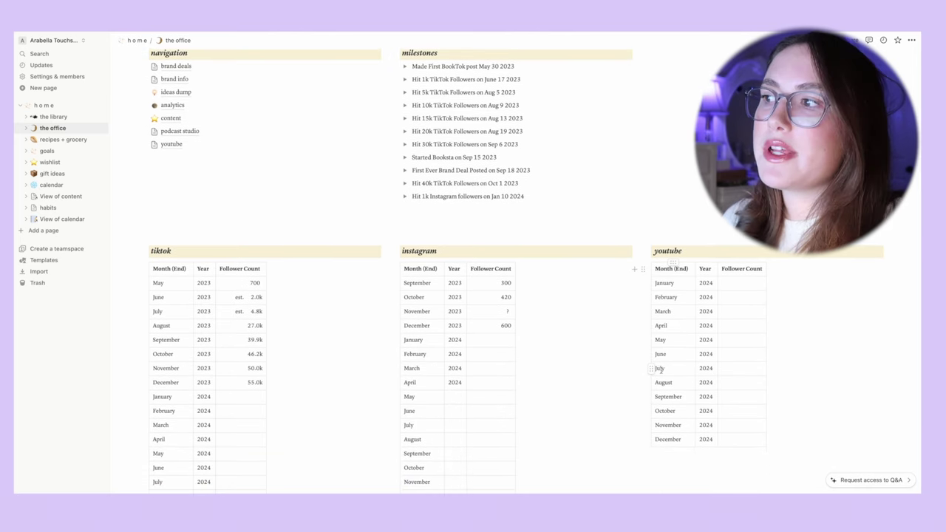
mouse_move(240, 446)
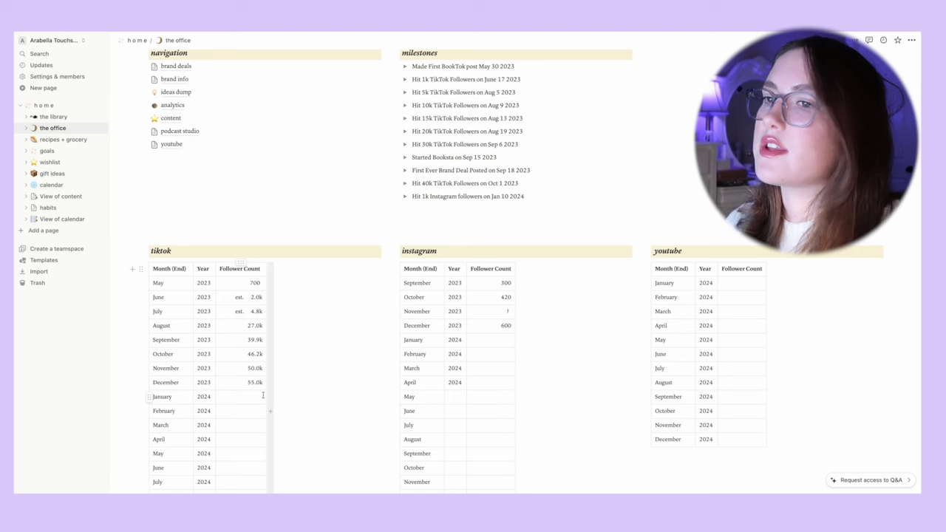
scroll(375, 392, "down", 1)
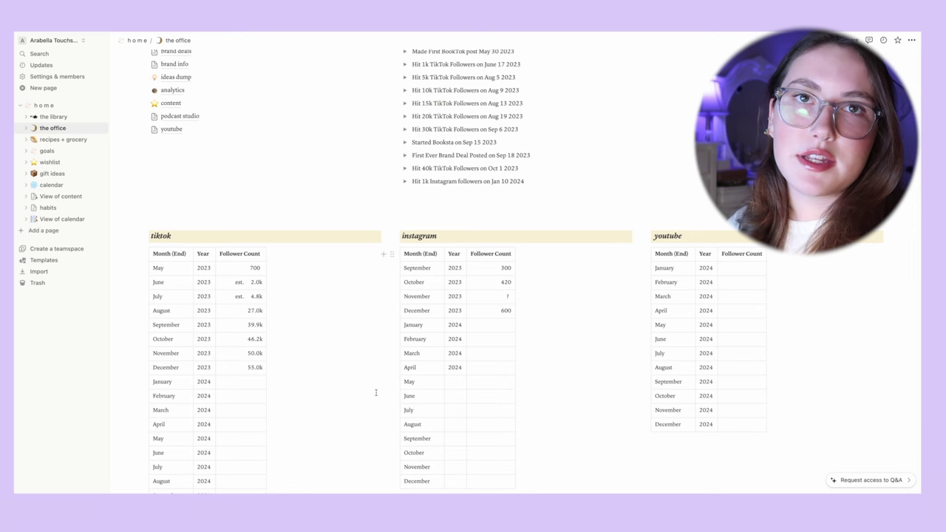
scroll(375, 392, "up", 3)
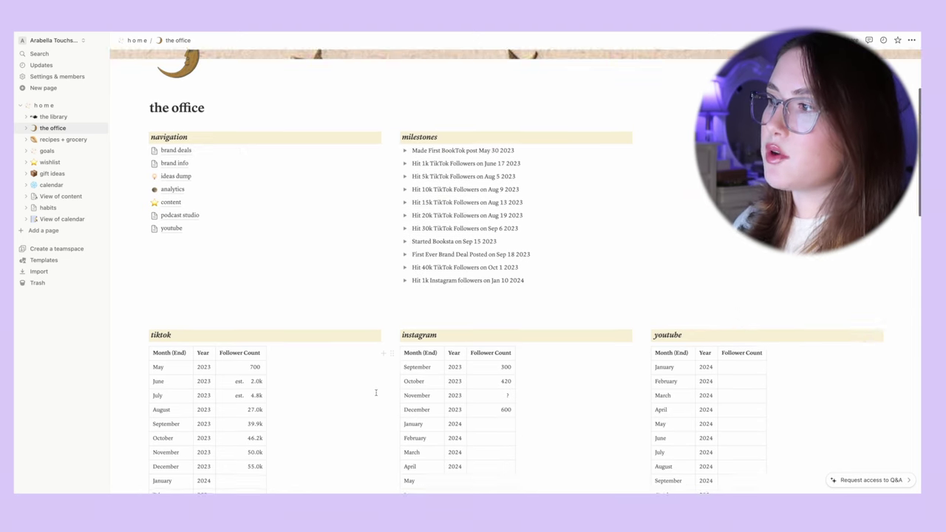
scroll(375, 392, "up", 4)
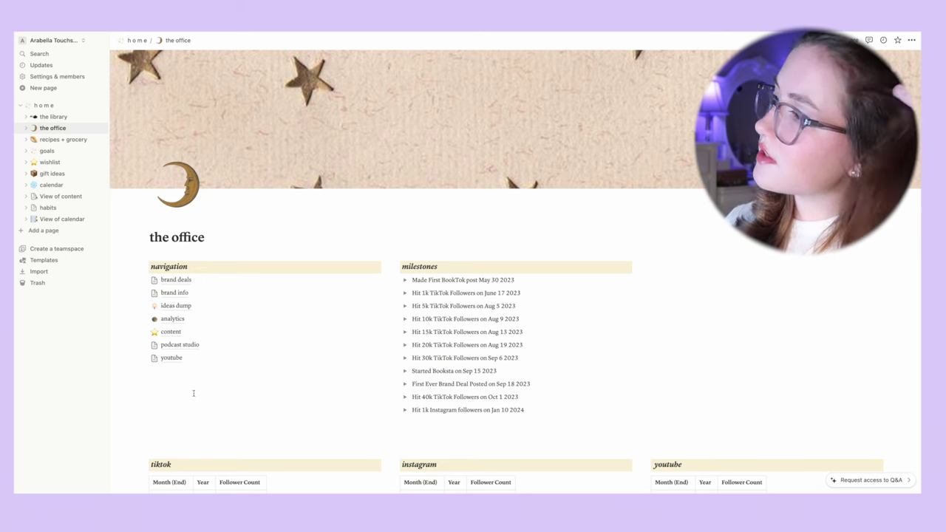
- Look through the analytics page, then return to the office page
left_click(172, 318)
scroll(221, 345, "down", 1)
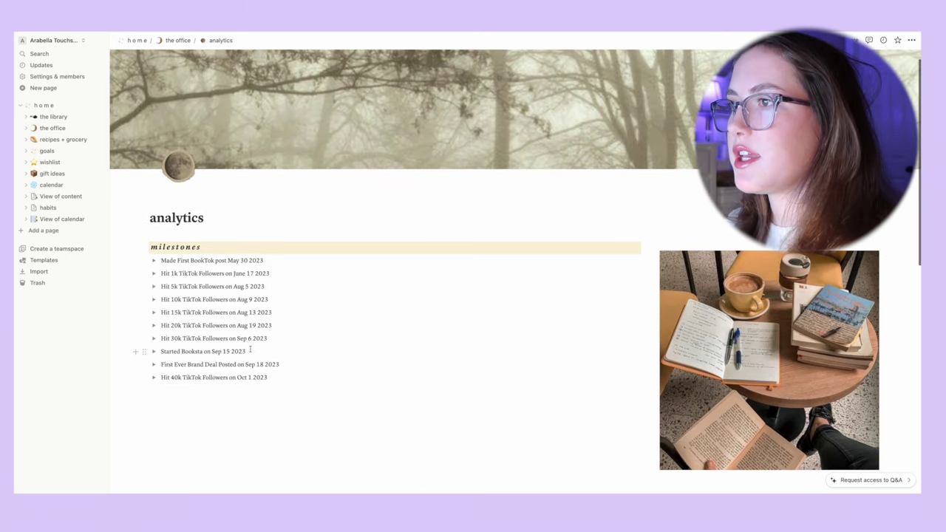
scroll(249, 348, "down", 2)
scroll(248, 348, "down", 3)
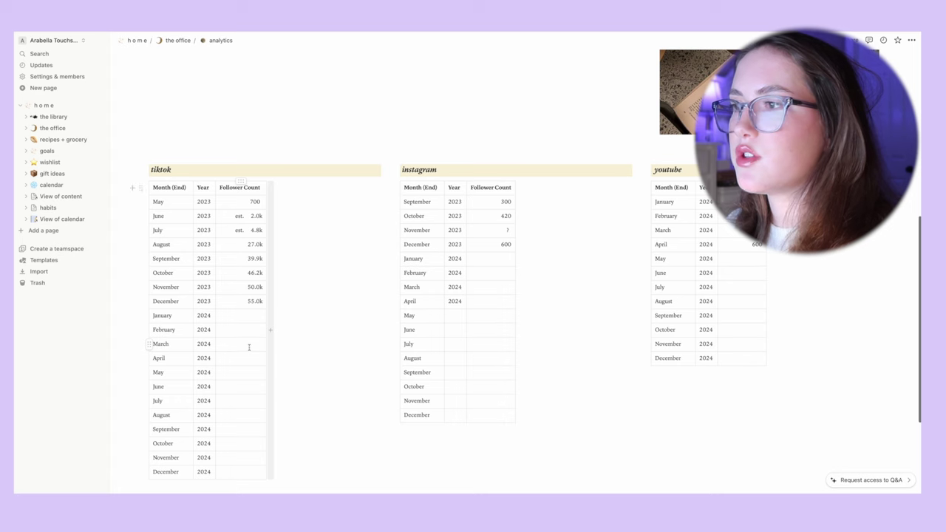
scroll(237, 222, "up", 10)
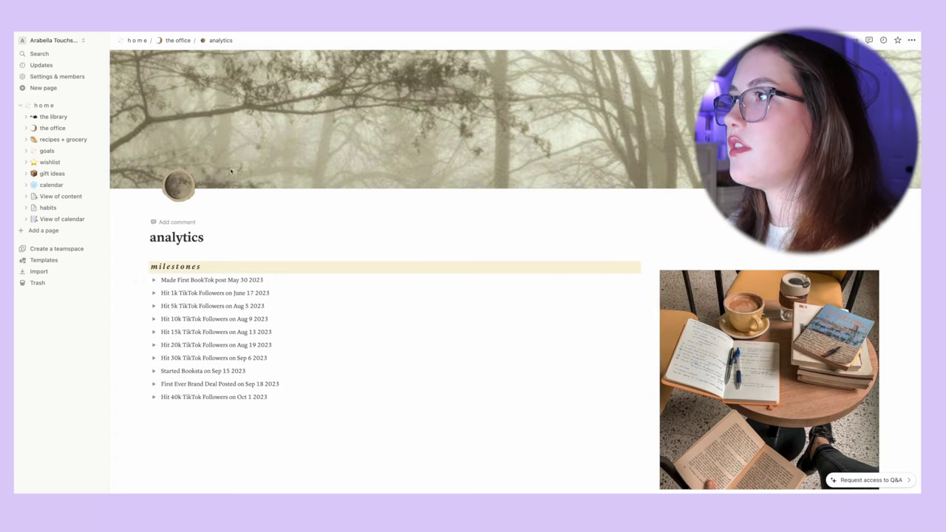
left_click(177, 42)
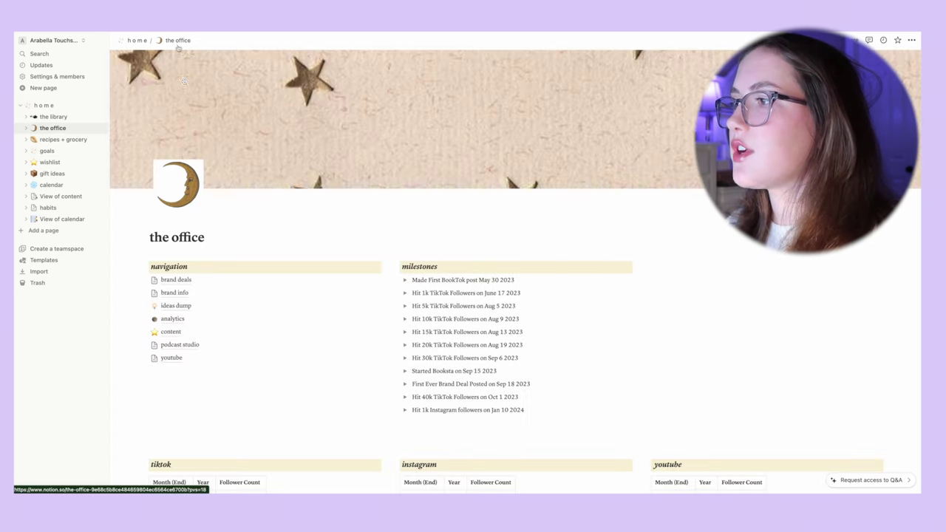
scroll(329, 243, "down", 1)
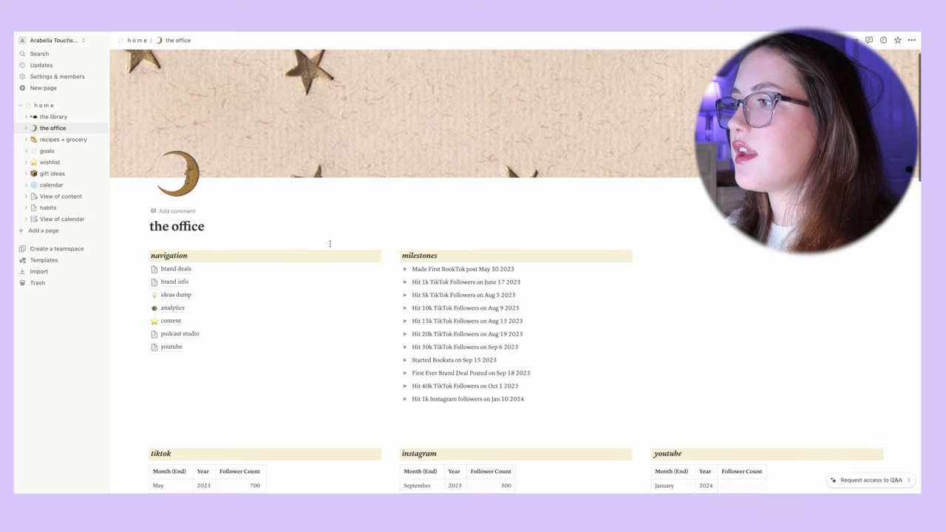
- Check the content database, then open podcast studio and turn its empty heading into plain text
left_click(172, 320)
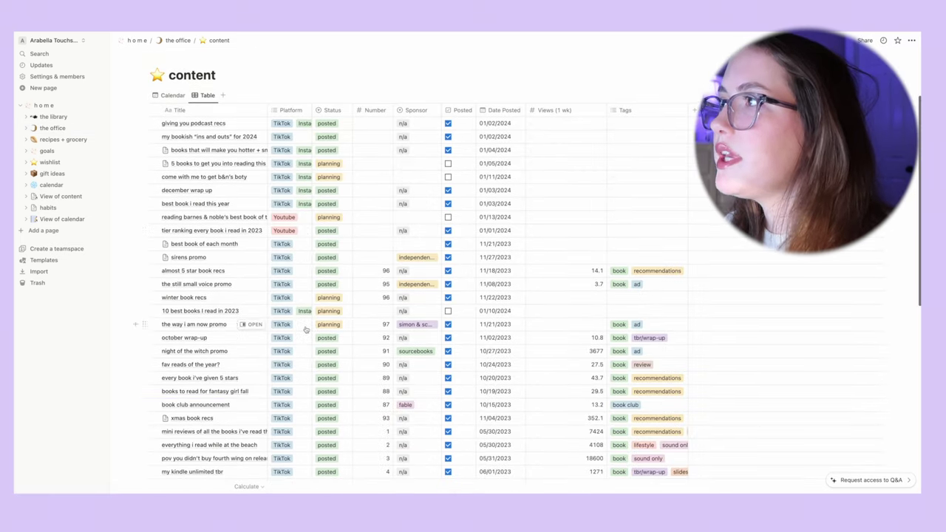
key("alt+Left")
left_click(194, 297)
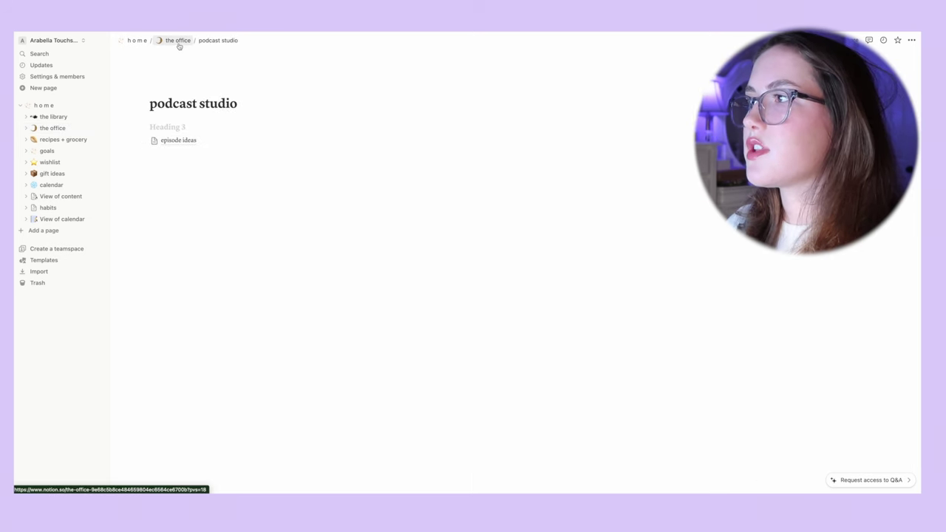
left_click(164, 127)
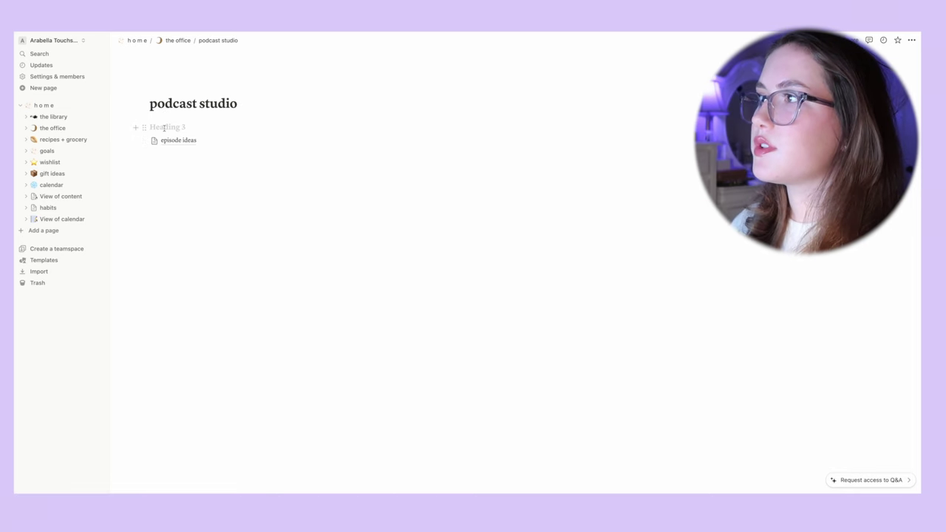
key("BackSpace")
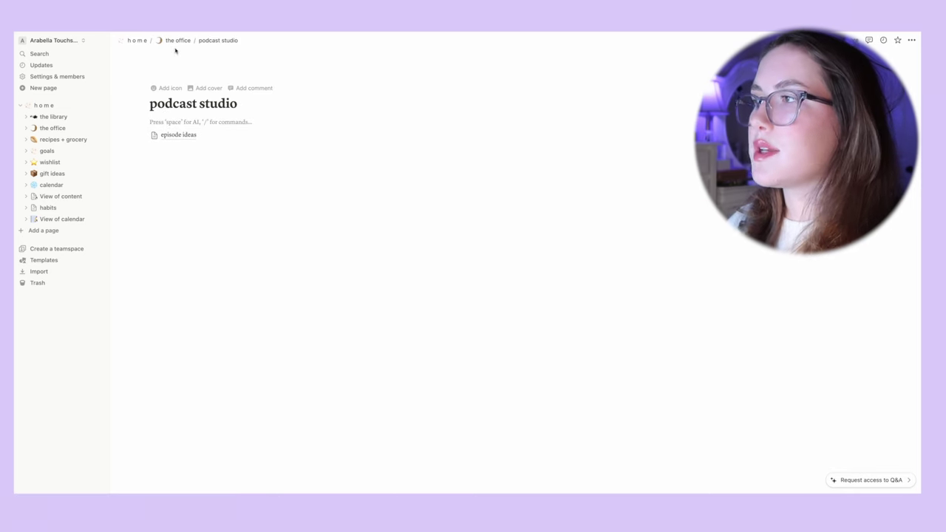
left_click(178, 40)
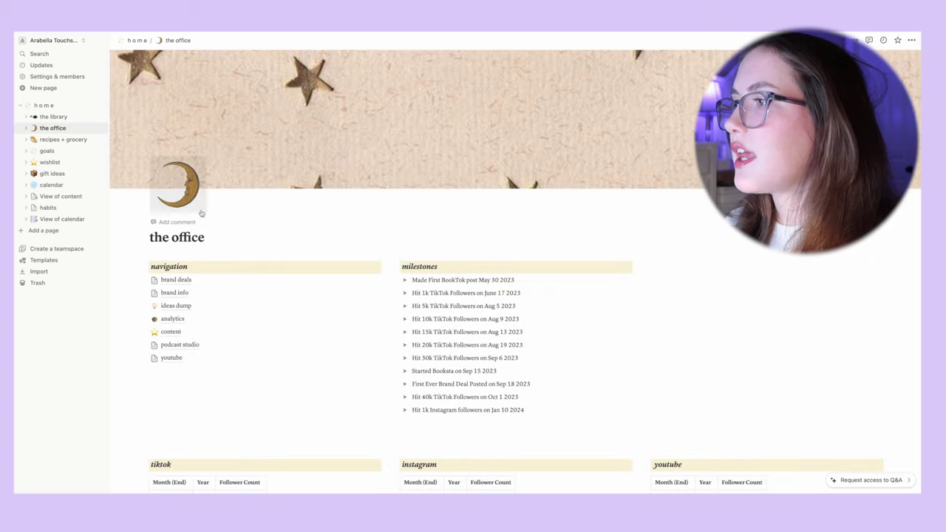
scroll(166, 285, "down", 2)
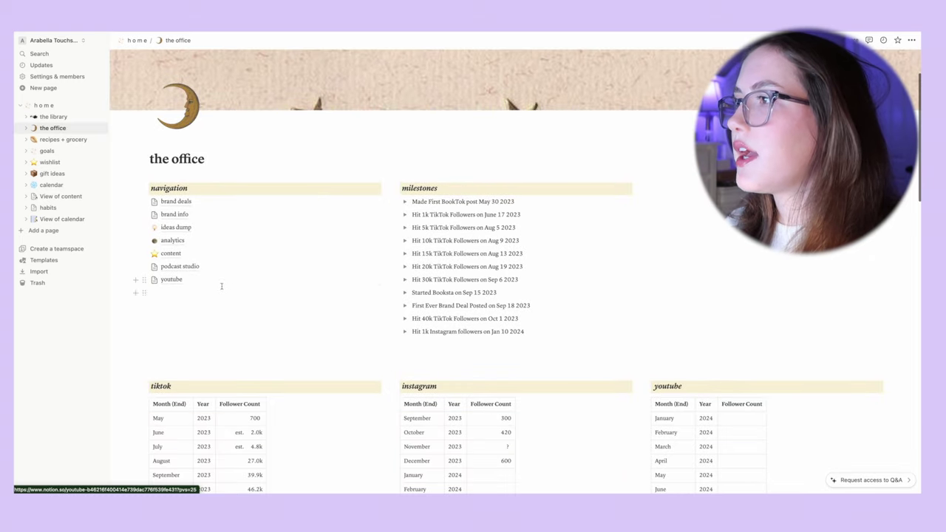
left_click(170, 280)
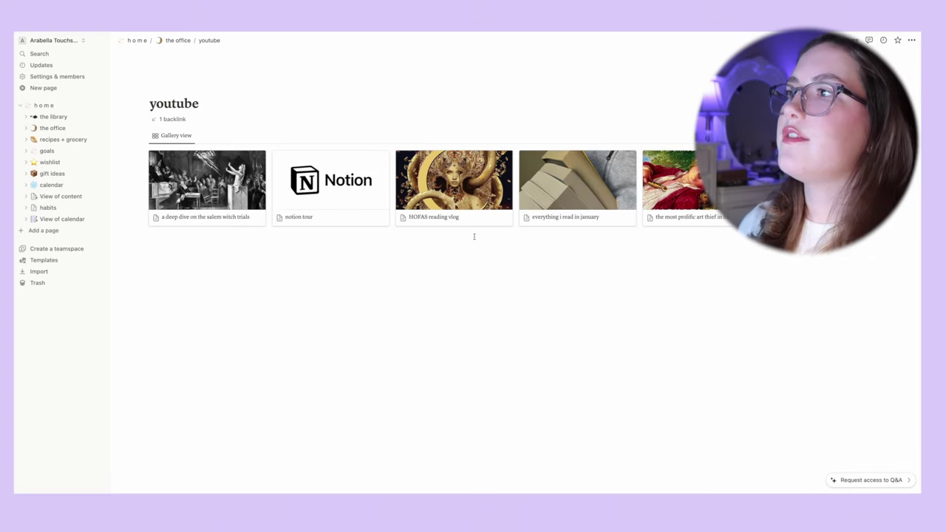
mouse_move(207, 185)
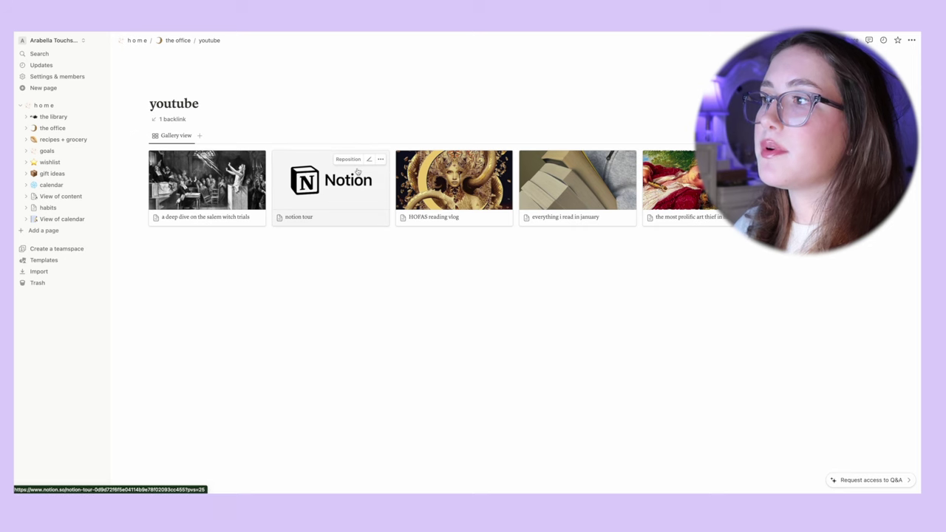
left_click(237, 201)
scroll(465, 295, "down", 2)
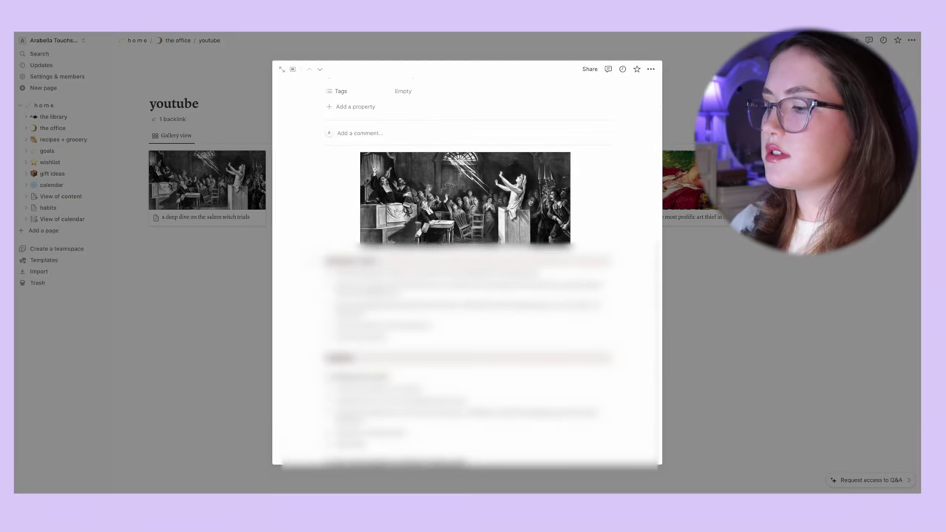
key("Escape")
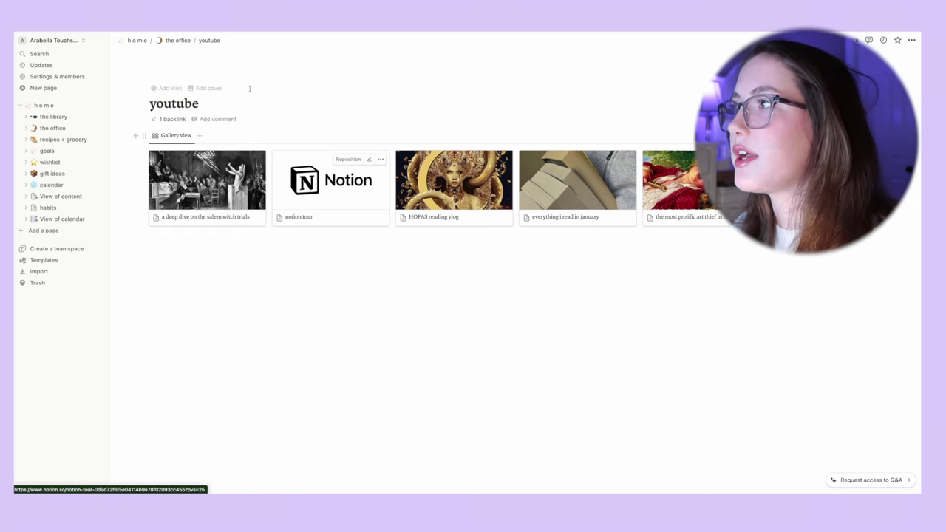
left_click(171, 40)
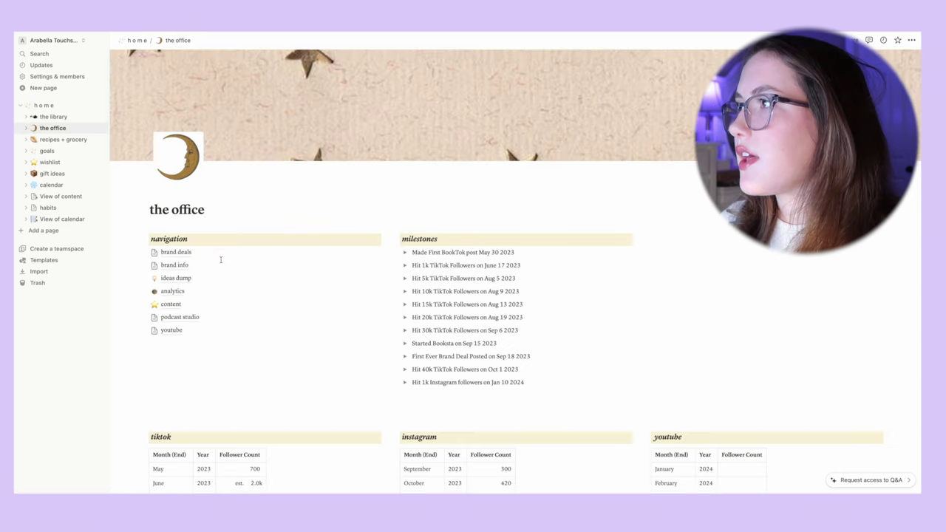
- Go from the home dashboard to the recipes + grocery page and browse it
left_click(135, 40)
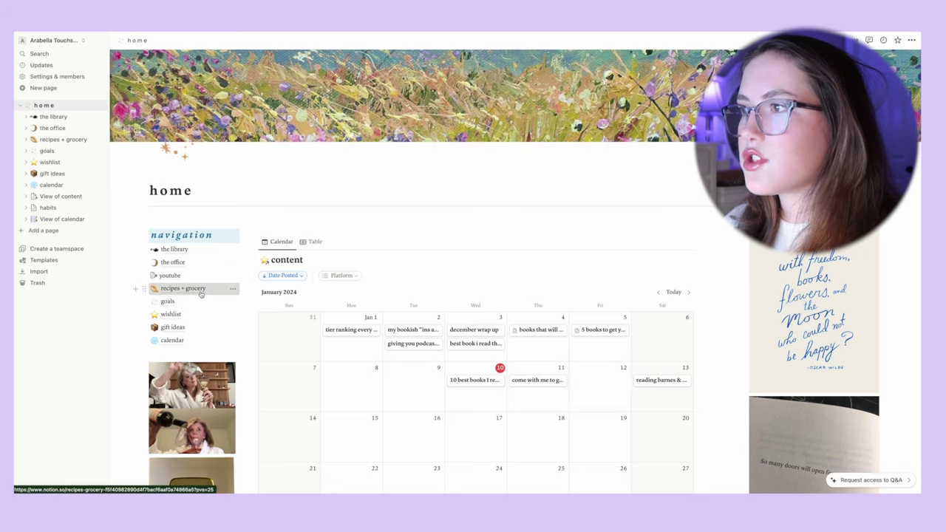
left_click(200, 291)
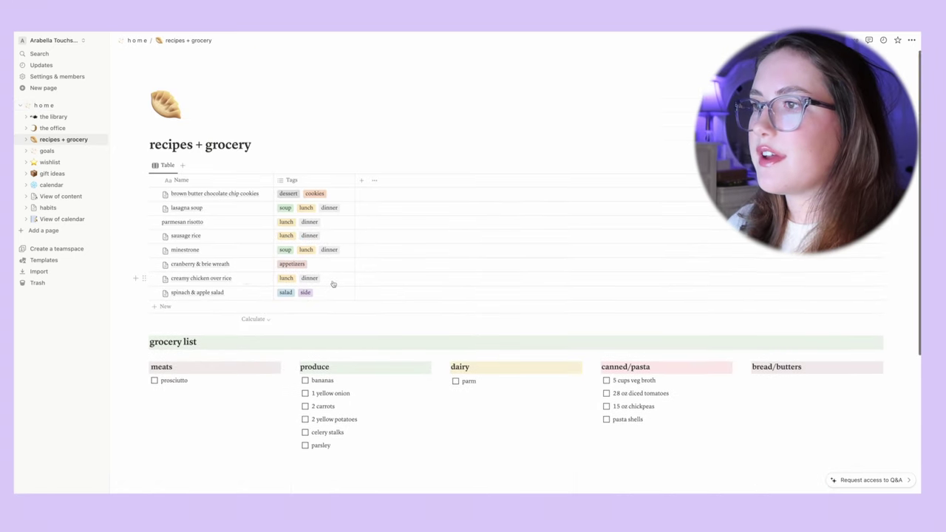
scroll(332, 284, "down", 2)
scroll(328, 282, "down", 2)
scroll(329, 282, "up", 2)
scroll(331, 285, "up", 2)
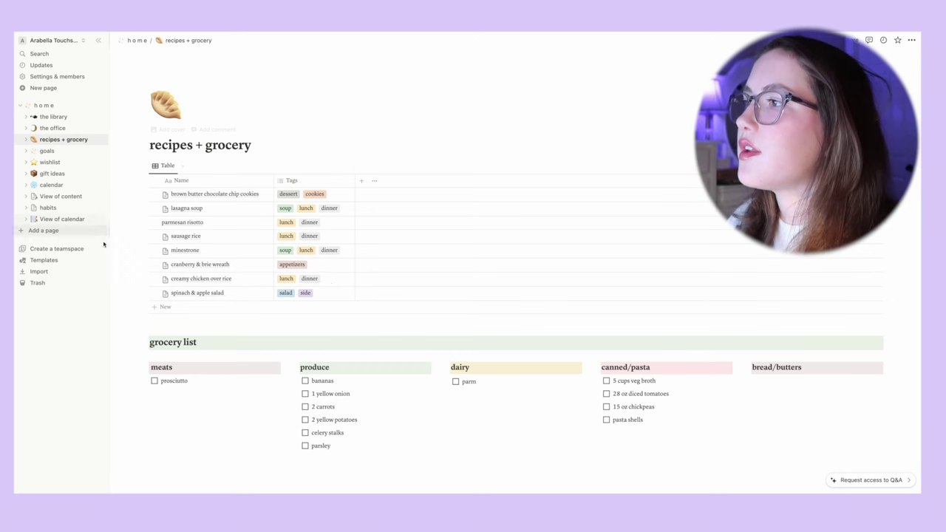
- Open the brown butter chocolate chip cookies recipe as a full page
left_click(209, 196)
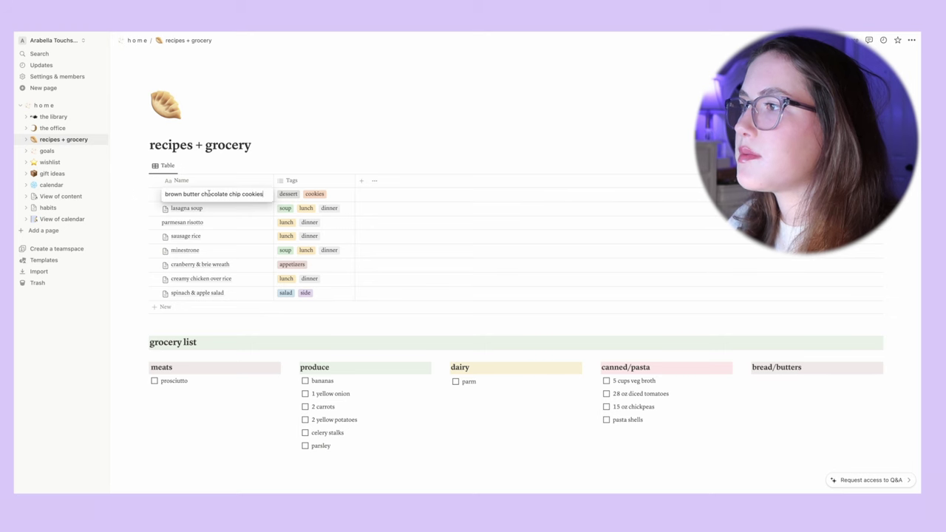
key("Escape")
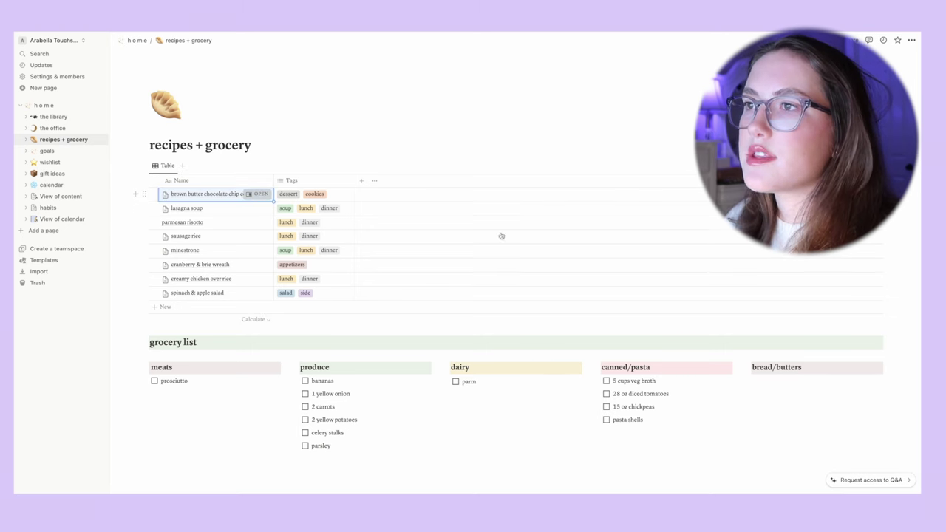
key("space")
scroll(653, 295, "down", 2)
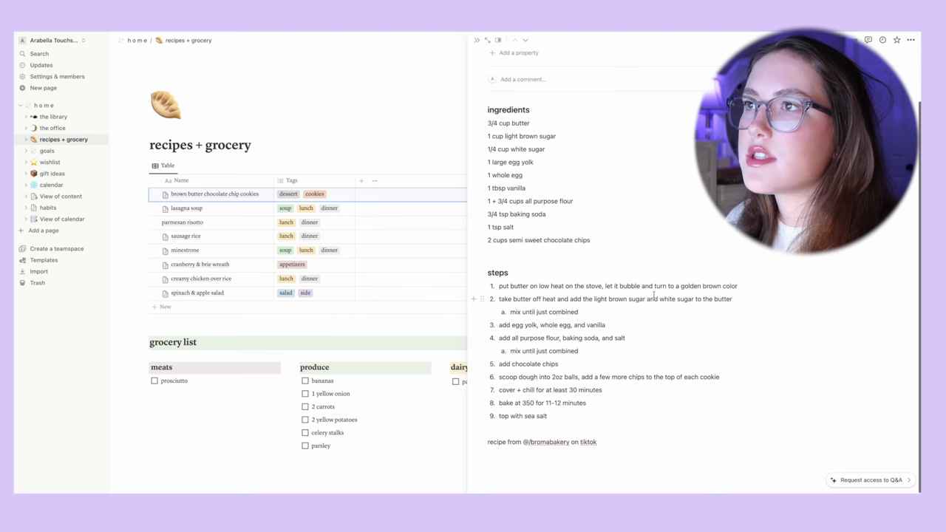
left_click(488, 41)
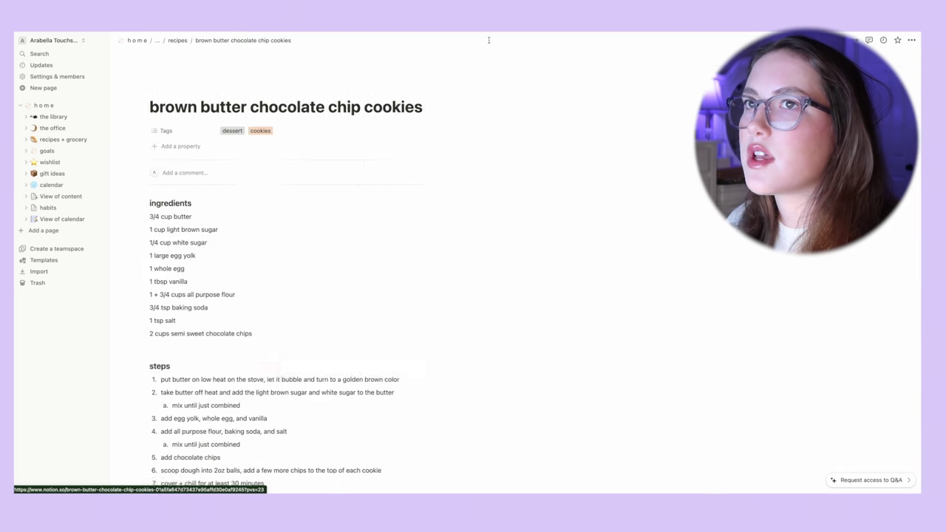
- Set the cookie recipe page to Serif font and Full width
scroll(499, 219, "down", 3)
scroll(520, 209, "up", 3)
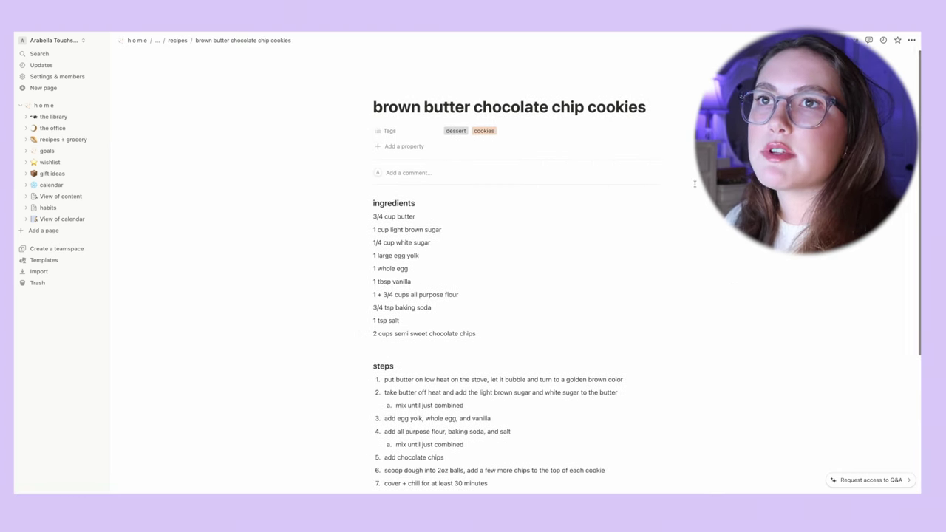
left_click(910, 40)
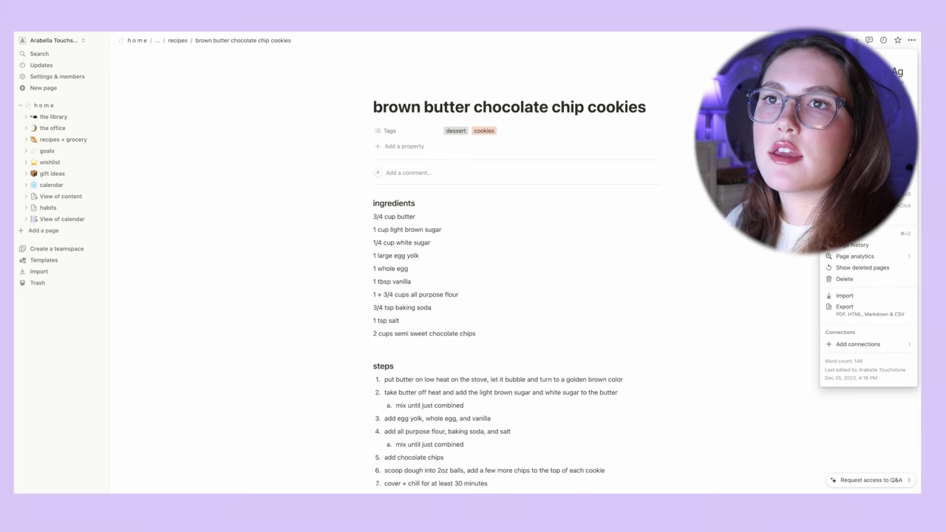
left_click(868, 72)
left_click(903, 114)
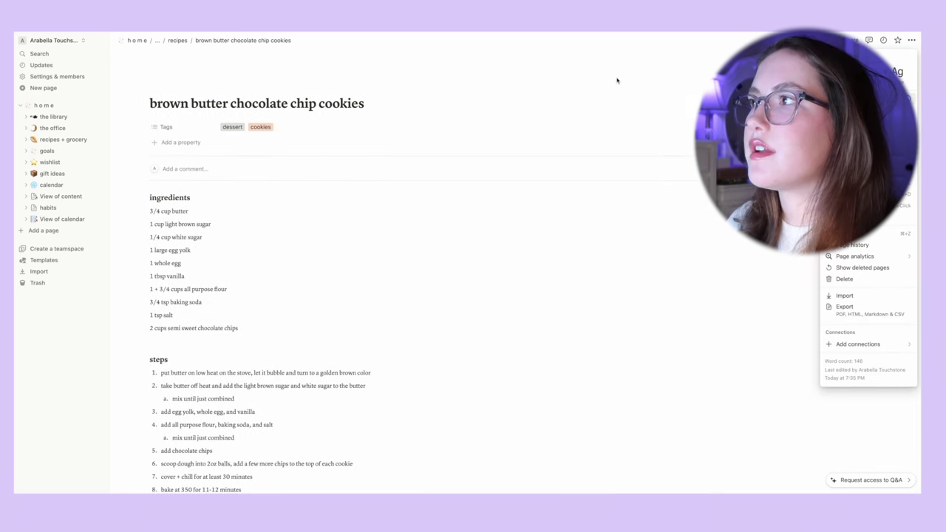
- Return to recipes + grocery and preview the spinach & apple salad recipe
left_click(178, 40)
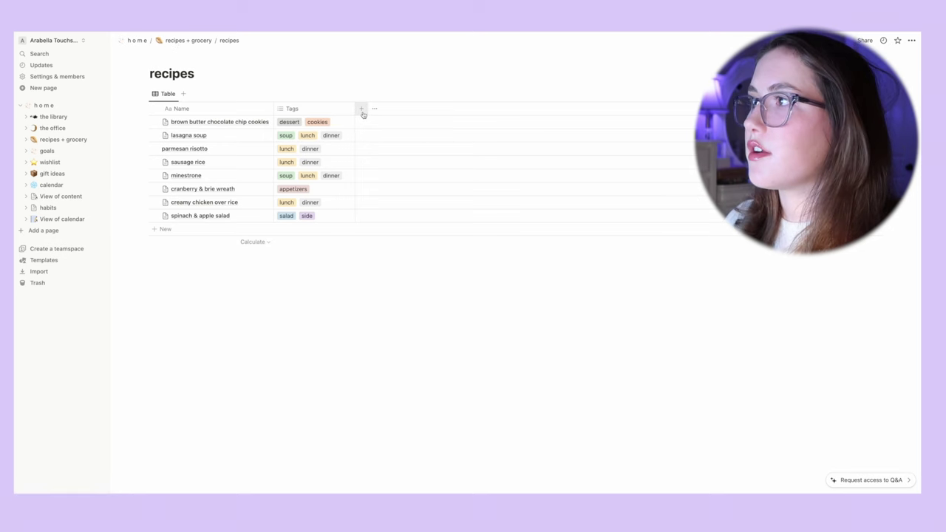
left_click(188, 39)
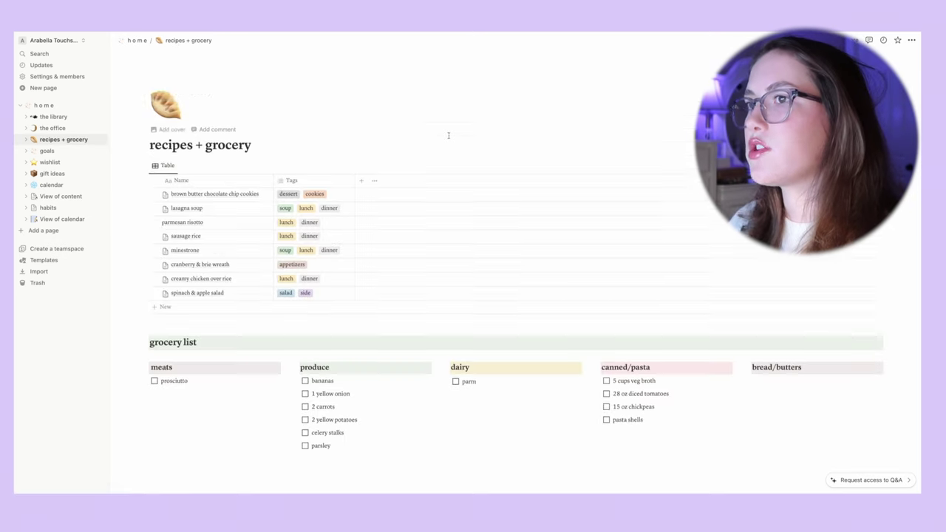
scroll(448, 135, "down", 2)
scroll(448, 135, "down", 3)
scroll(449, 136, "up", 4)
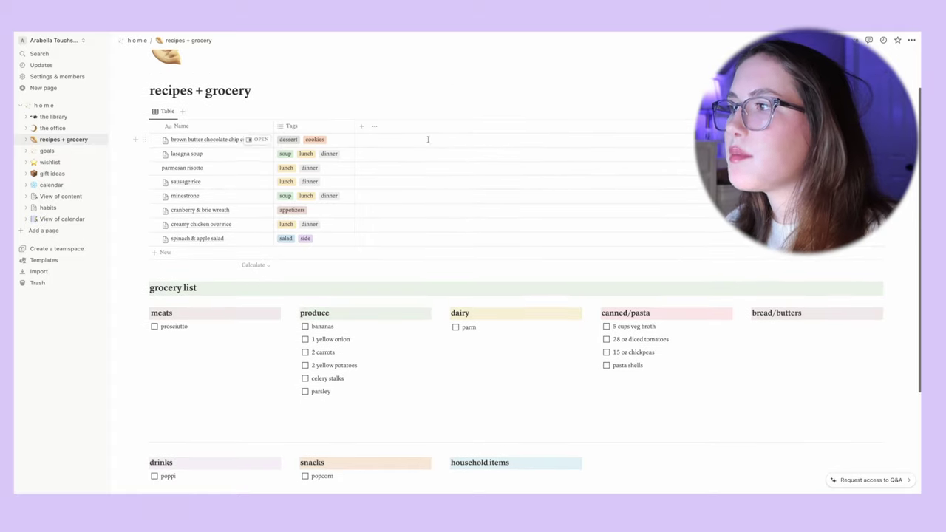
left_click(257, 238)
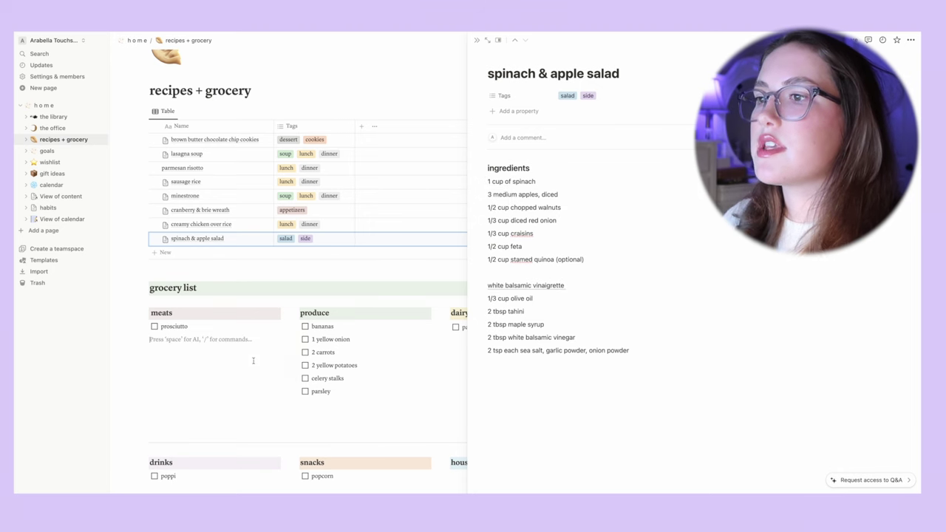
left_click(477, 42)
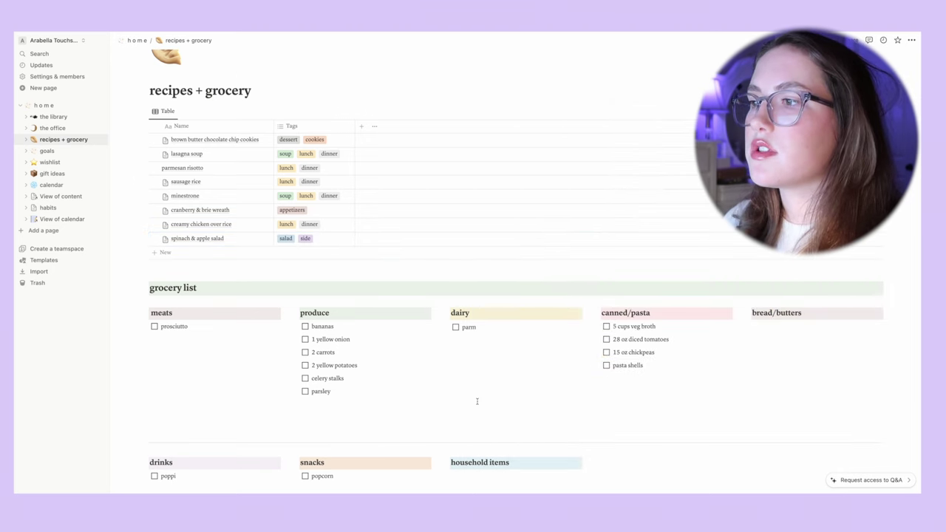
scroll(476, 401, "down", 1)
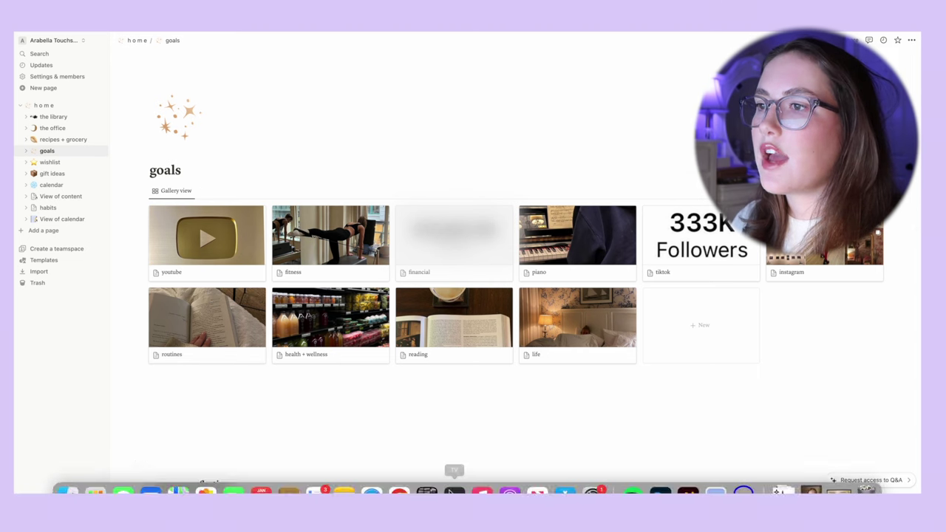
- Open the reading goal page and put the book photo in a narrow left column
left_click(418, 333)
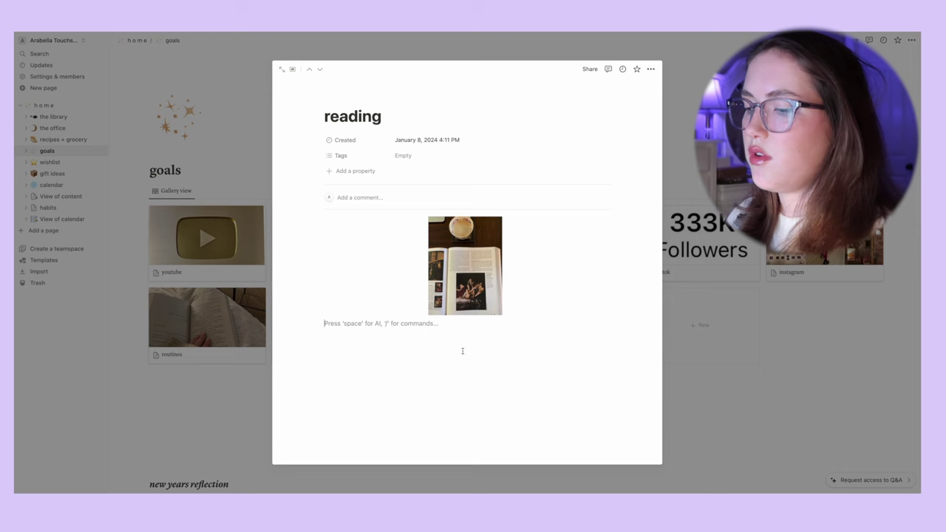
type("/")
key("BackSpace")
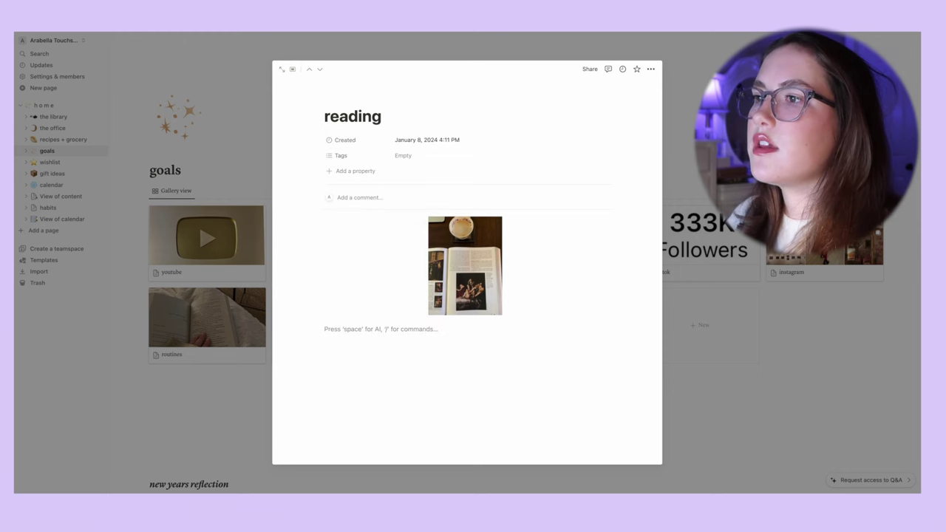
left_click_drag(465, 266, 325, 333)
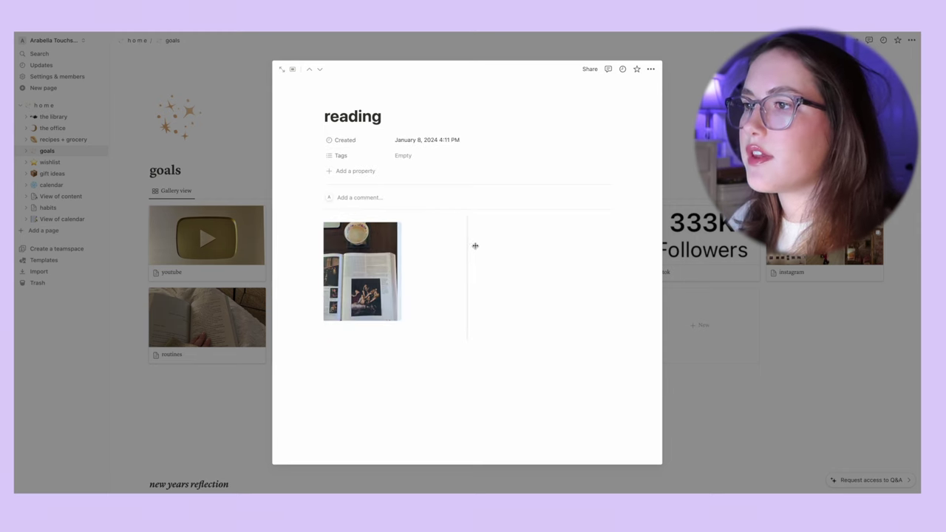
left_click_drag(468, 241, 406, 245)
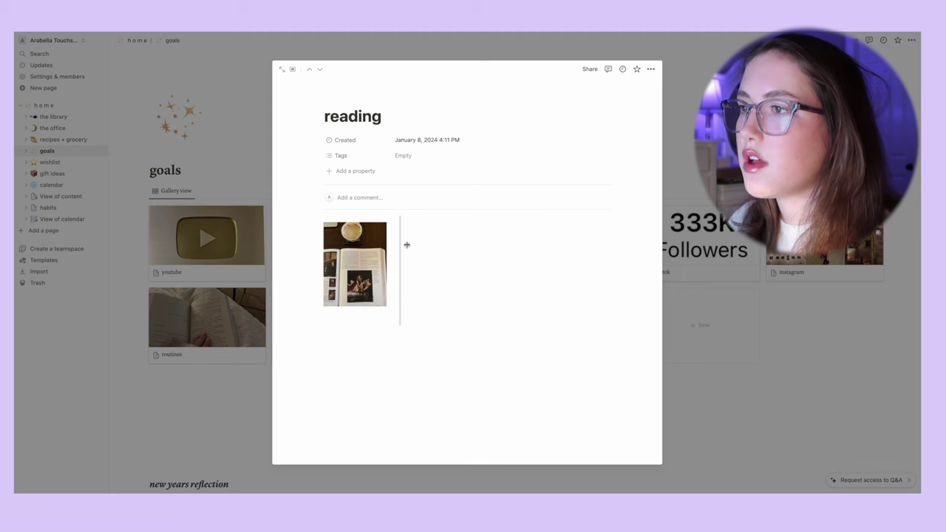
- Add an italic 'reading goals' heading followed by a toggle block
type("### ")
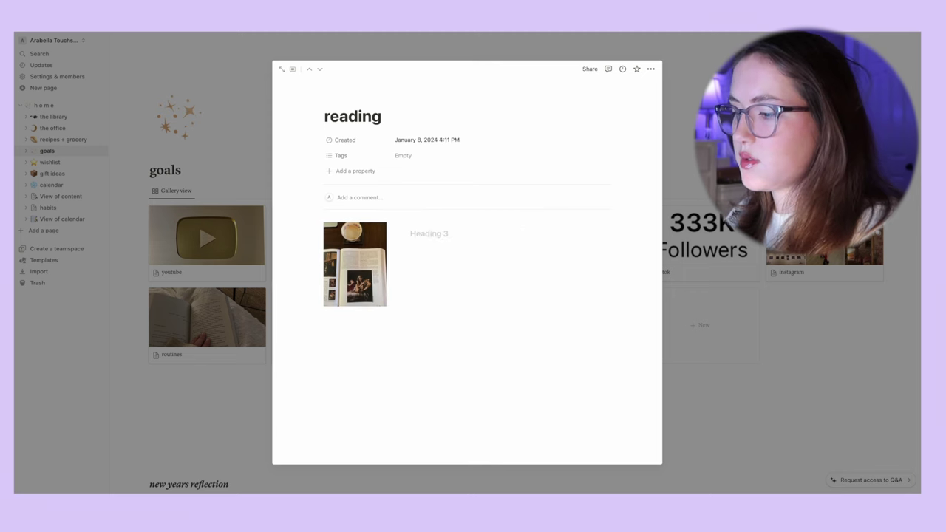
type(" goals*")
key("Return")
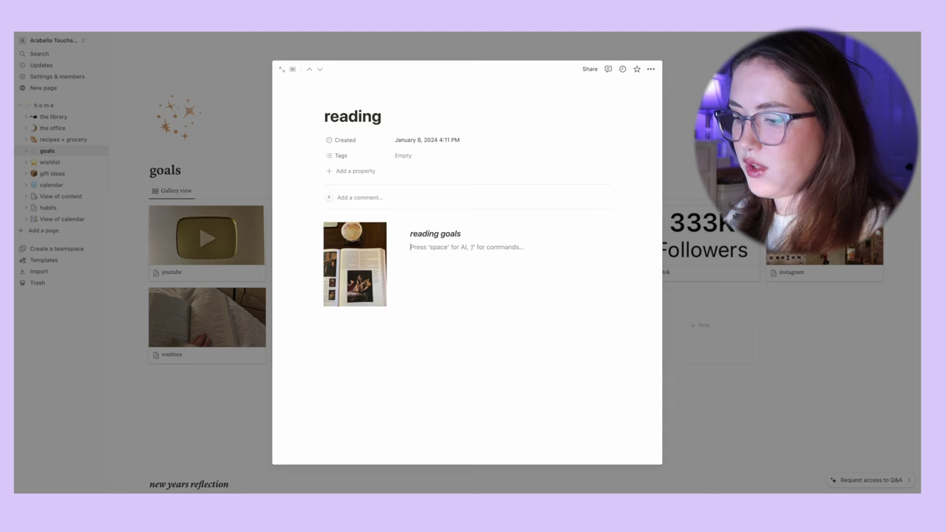
type("tog")
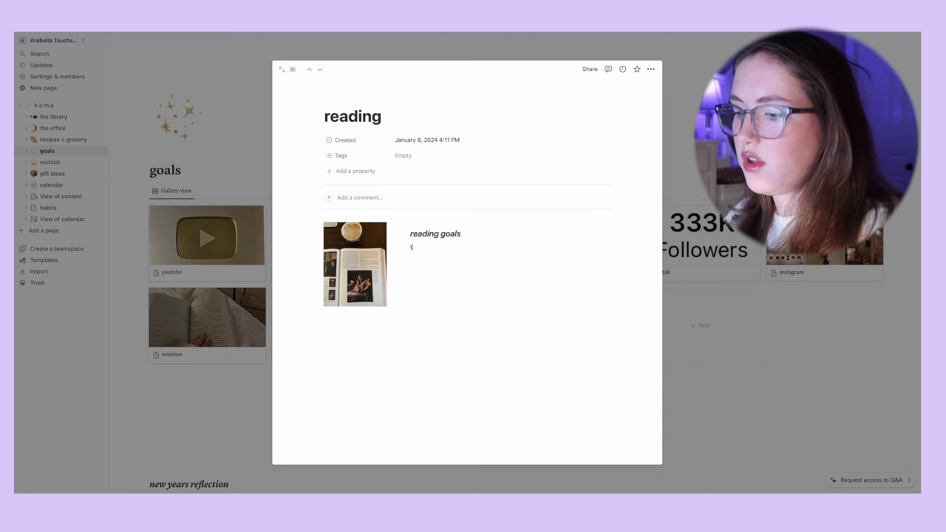
key("BackSpace")
type("/tog")
key("Return")
- Add toggles 'read 50 books' and 'read 10 nonfiction books', then close the preview
type("read")
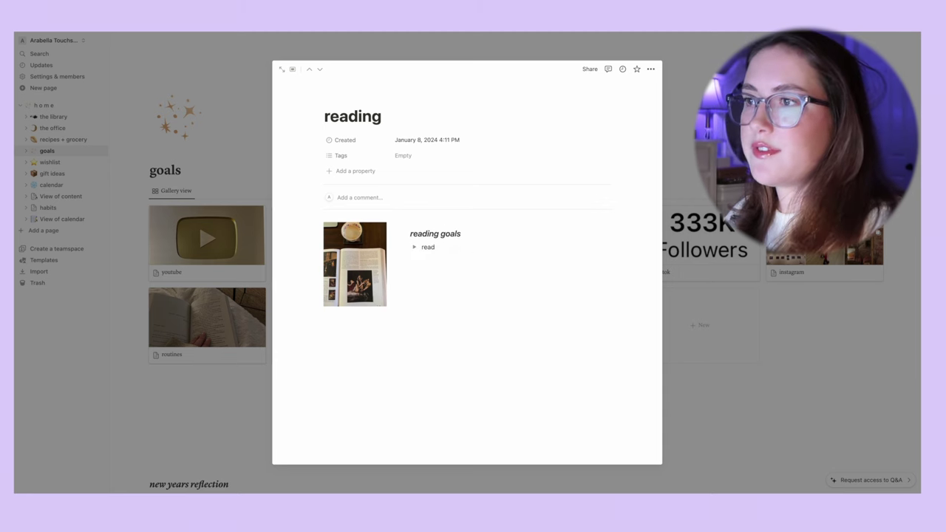
type(" 50 books")
key("Return")
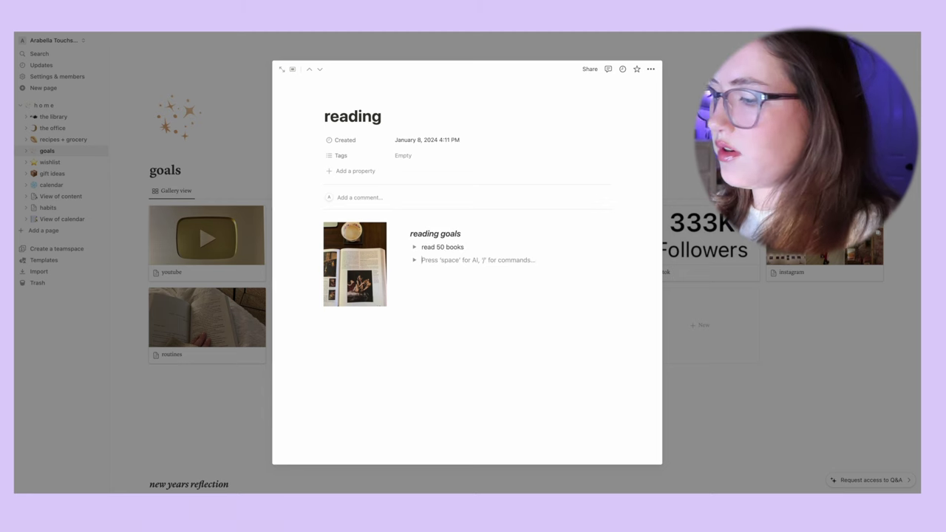
type("read 10 nonfiction")
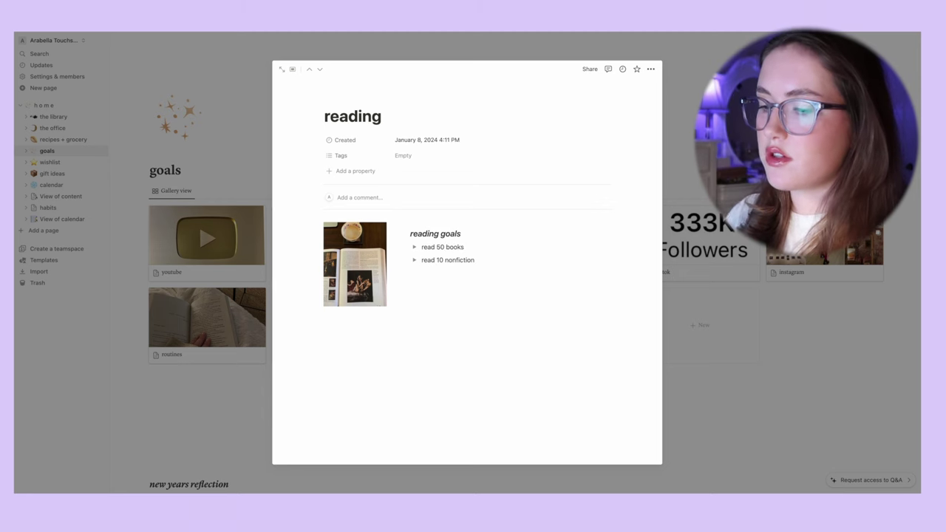
type(" books")
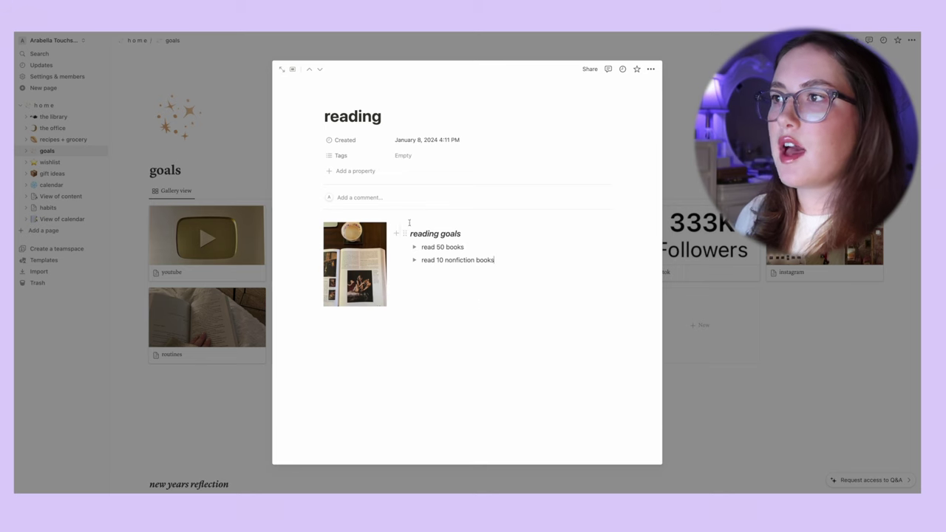
left_click(724, 399)
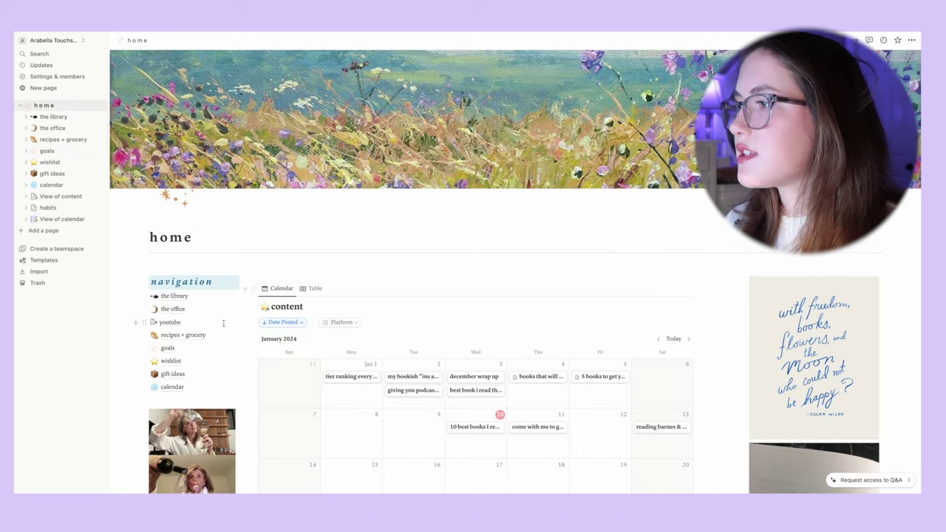
- Open the wishlist page and scroll through its items
scroll(223, 323, "down", 1)
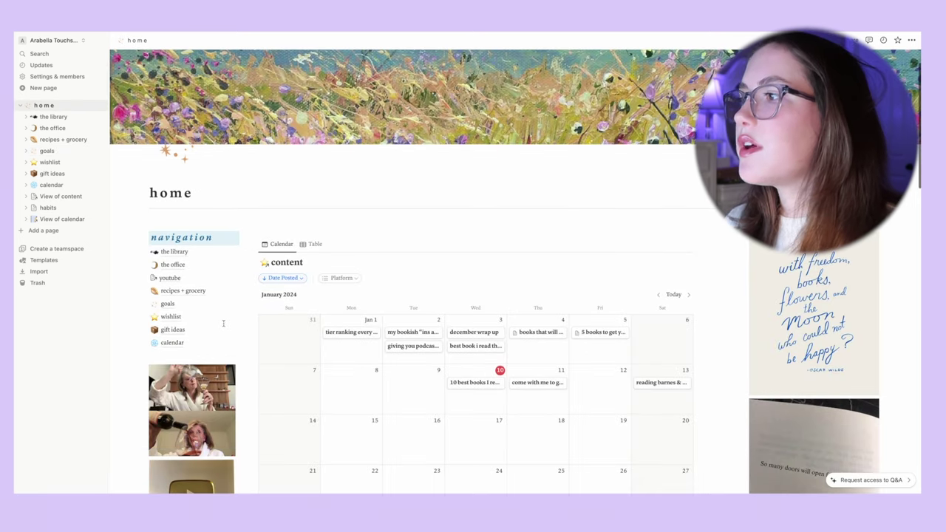
left_click(170, 316)
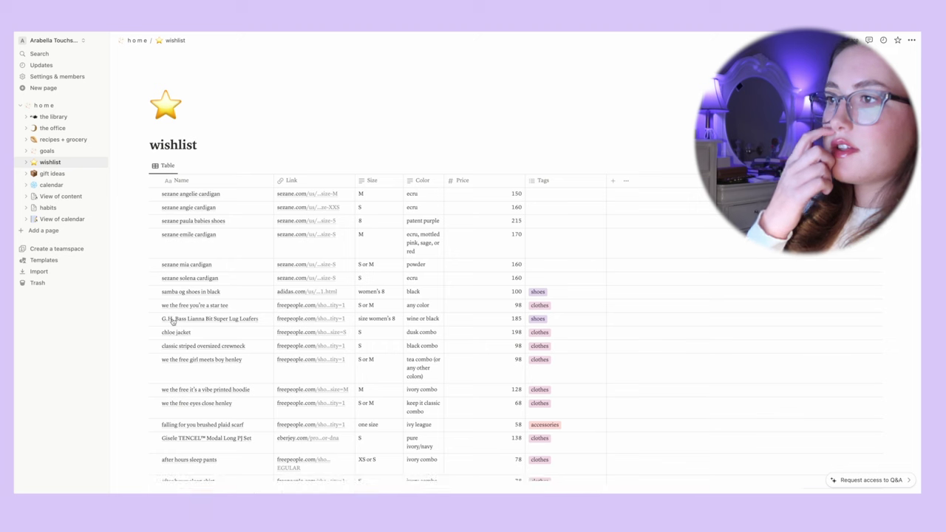
mouse_move(199, 318)
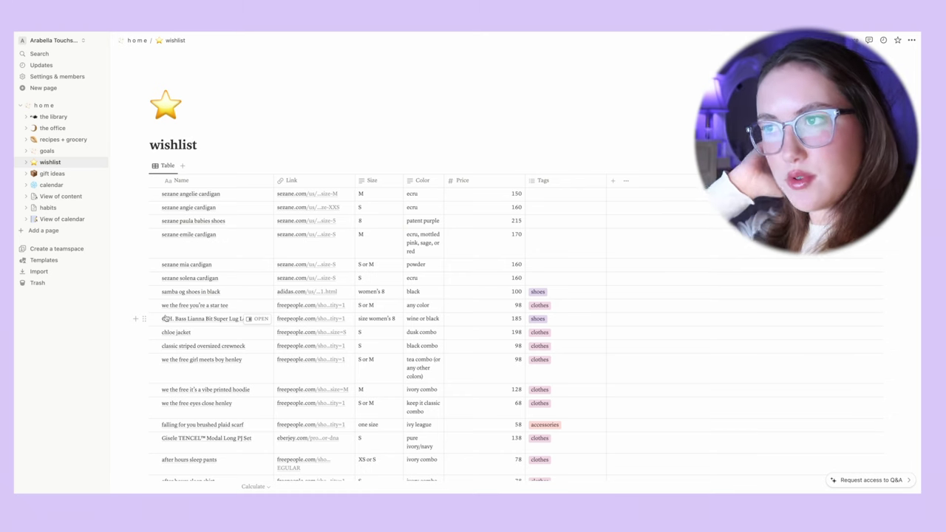
scroll(192, 328, "down", 1)
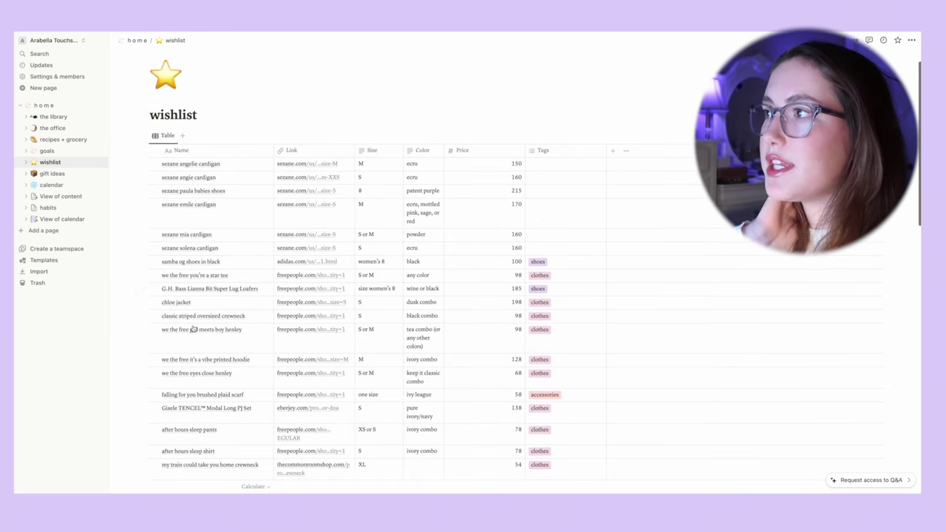
scroll(192, 328, "down", 2)
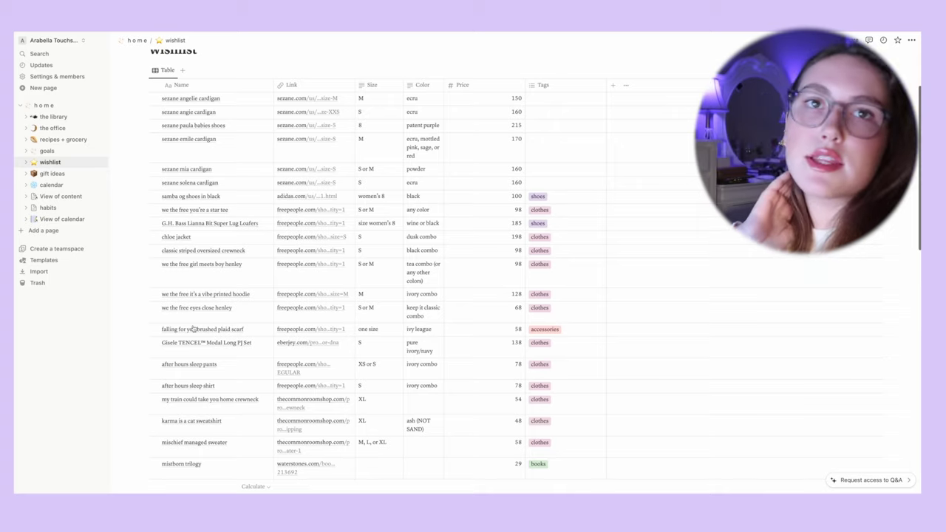
scroll(192, 328, "down", 2)
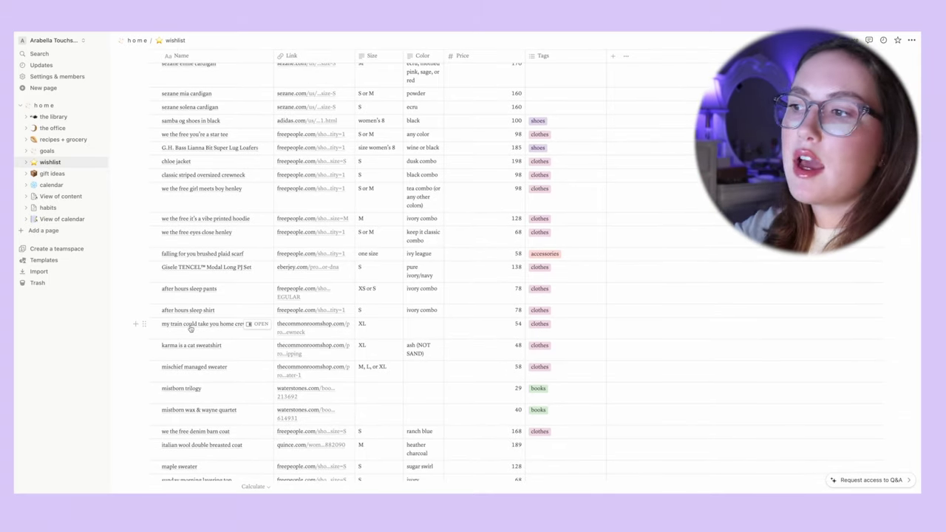
scroll(191, 328, "down", 5)
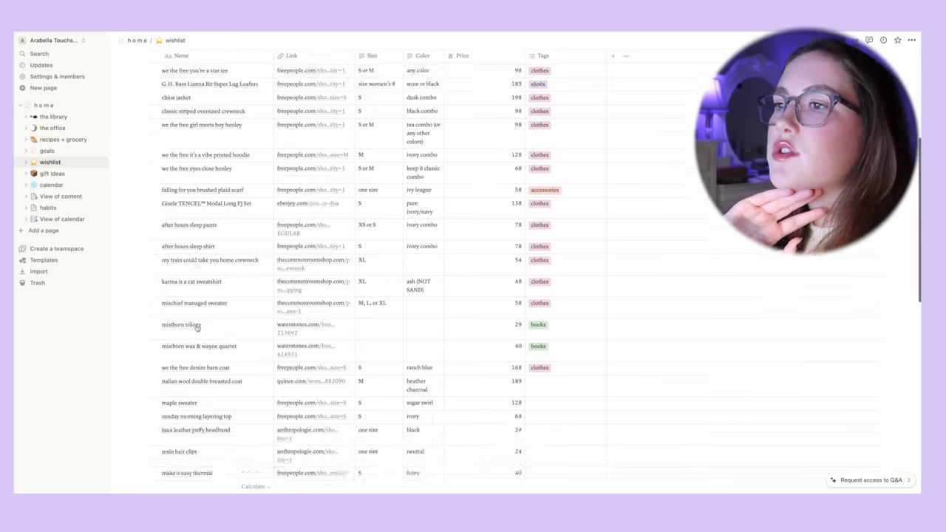
scroll(194, 327, "down", 5)
scroll(196, 327, "down", 5)
scroll(198, 326, "up", 10)
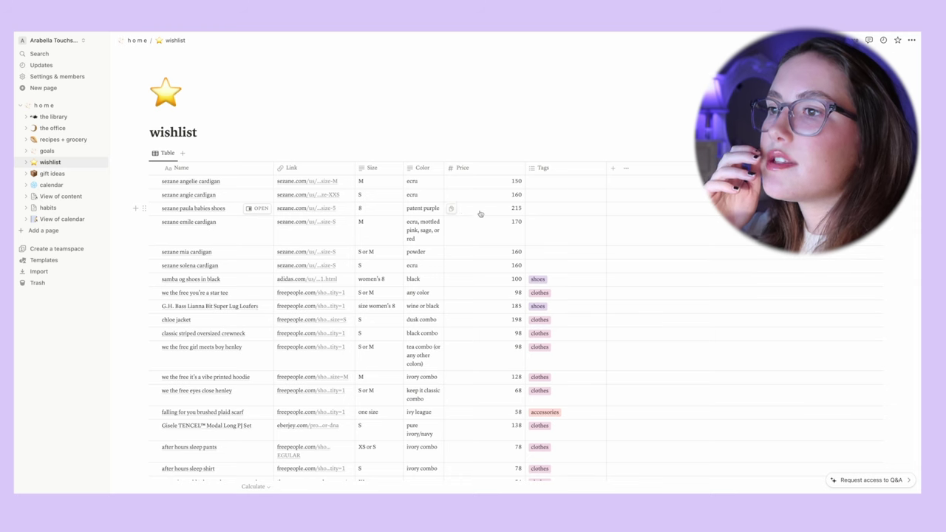
- Tag the sezane solena and sezane mia cardigans as clothes
left_click(537, 265)
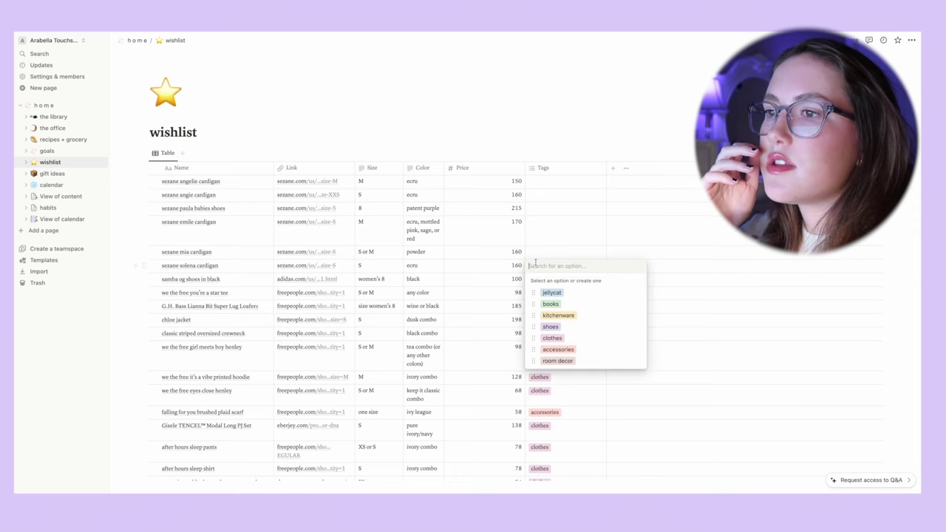
key("Down")
key("Down")
key("Down")
key("Down")
key("Return")
key("Escape")
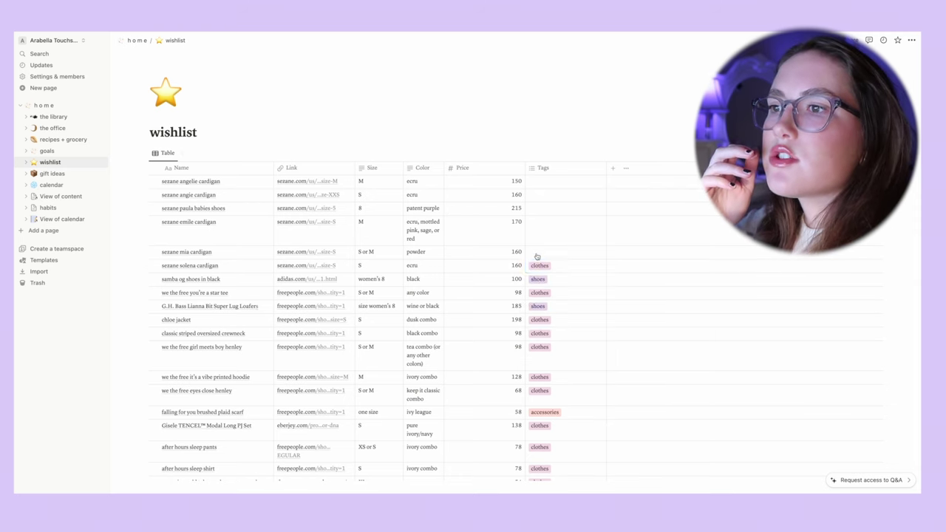
left_click(543, 253)
key("Down")
key("Down")
key("Down")
key("Down")
key("Return")
key("Escape")
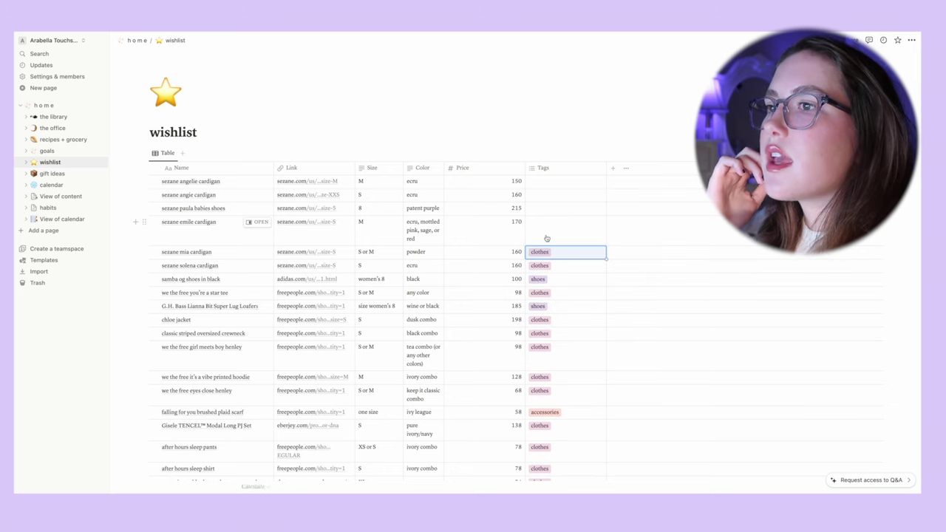
- Tag the sezane emile cardigan as clothes and the paula babies as shoes
left_click(551, 238)
left_click(551, 295)
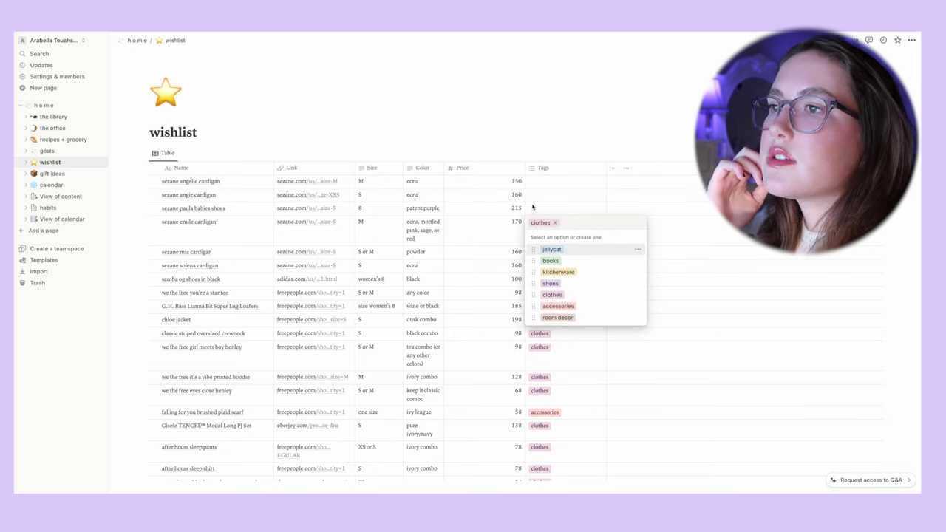
key("Escape")
left_click(543, 207)
key("Down")
key("Down")
key("Down")
key("Return")
key("Escape")
- Tag the sezane angie and angelie cardigans as clothes, then open gift ideas from home
left_click(545, 195)
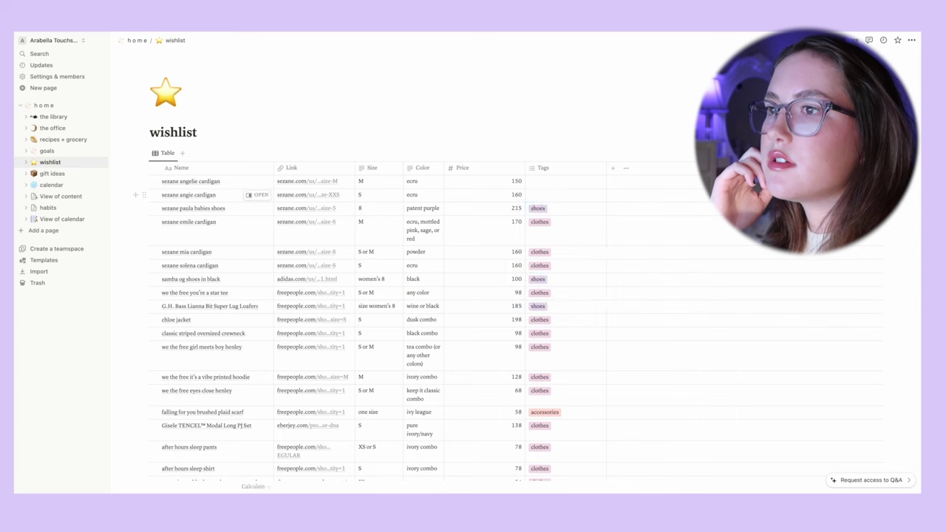
key("Down")
key("Down")
key("Down")
key("Return")
key("Escape")
left_click(539, 181)
left_click(542, 253)
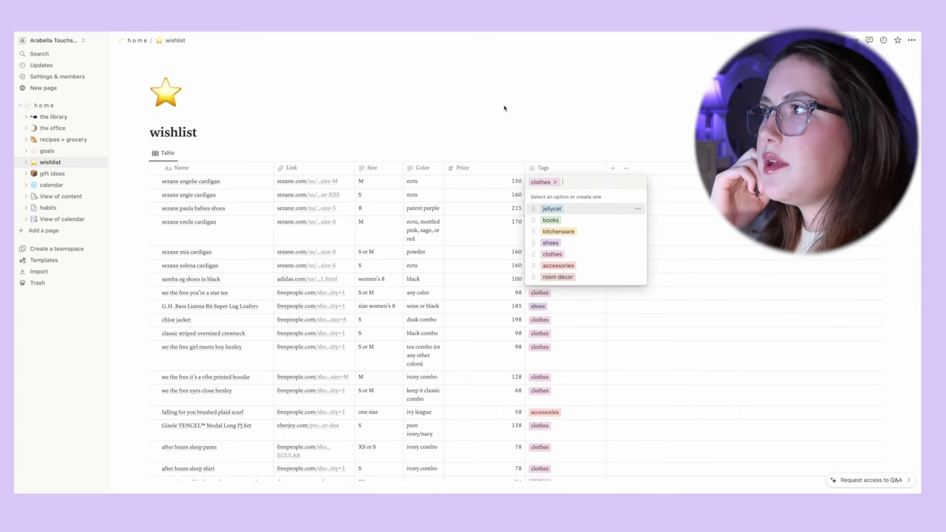
key("Escape")
left_click(137, 40)
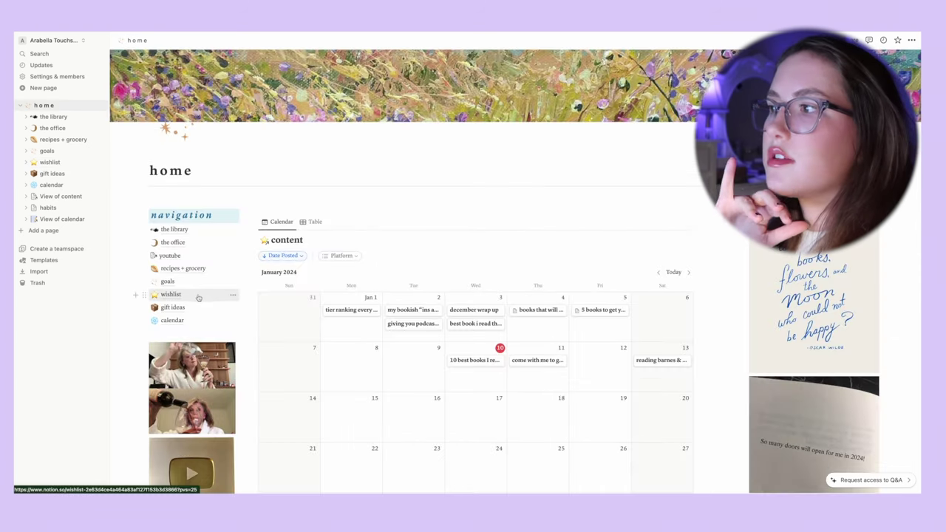
left_click(194, 308)
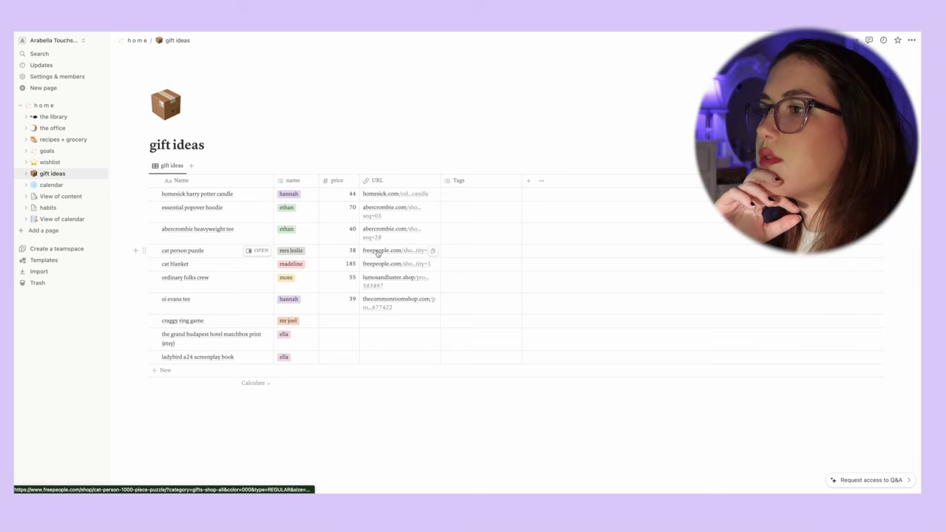
left_click(377, 250)
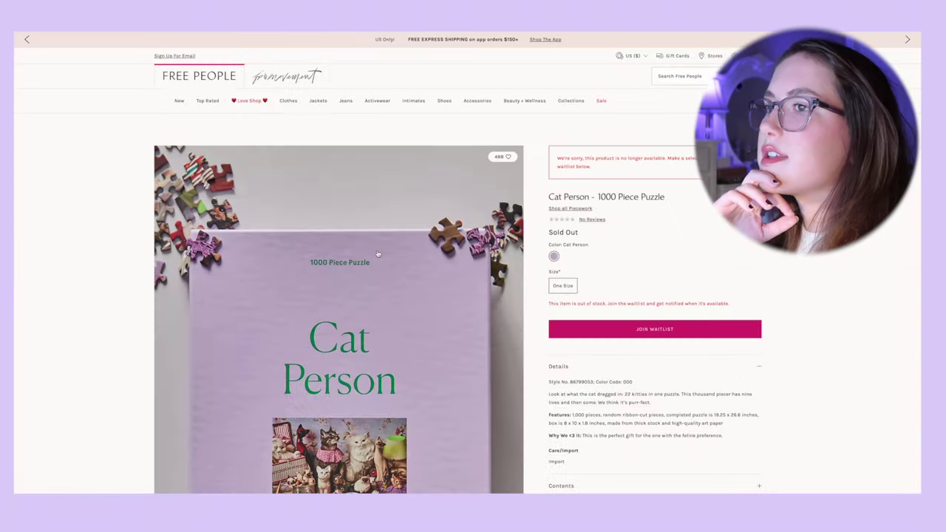
scroll(346, 271, "down", 1)
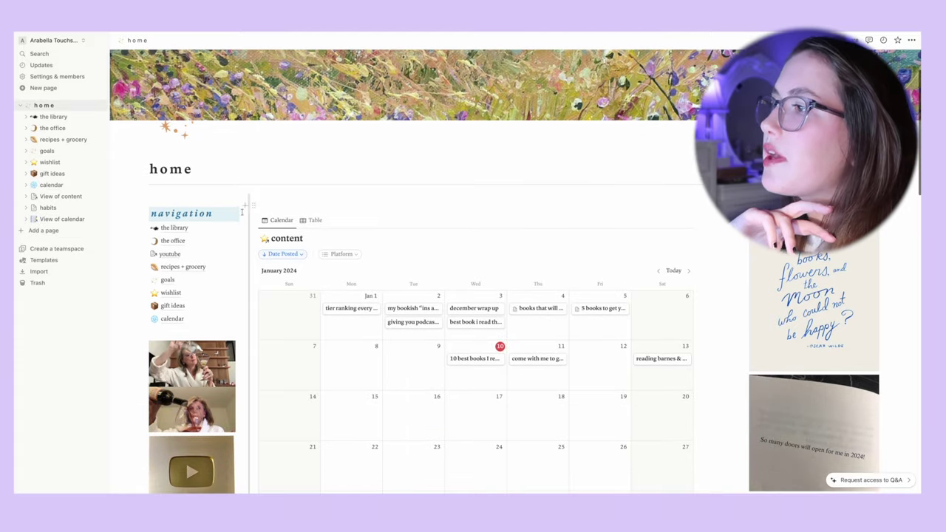
- Open the calendar page from the home navigation to view its January 2024 grid
left_click(176, 322)
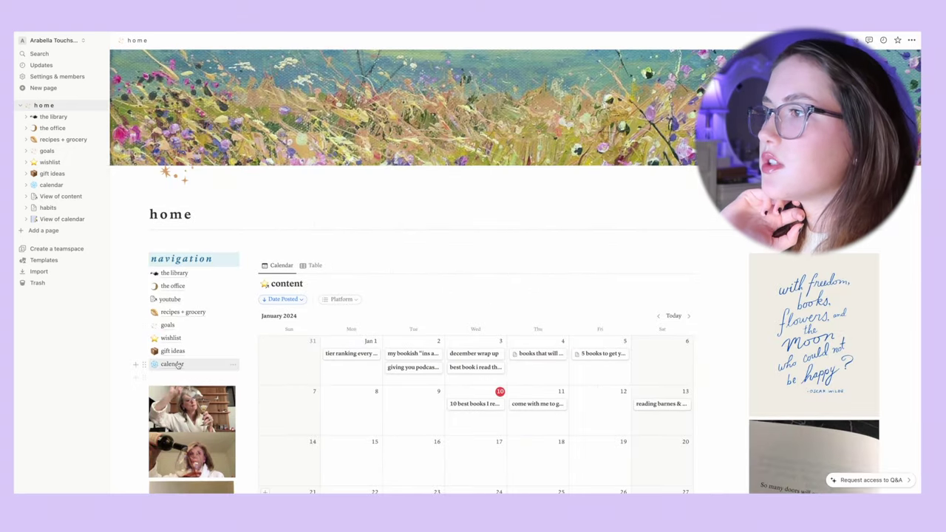
left_click(177, 362)
scroll(312, 354, "down", 3)
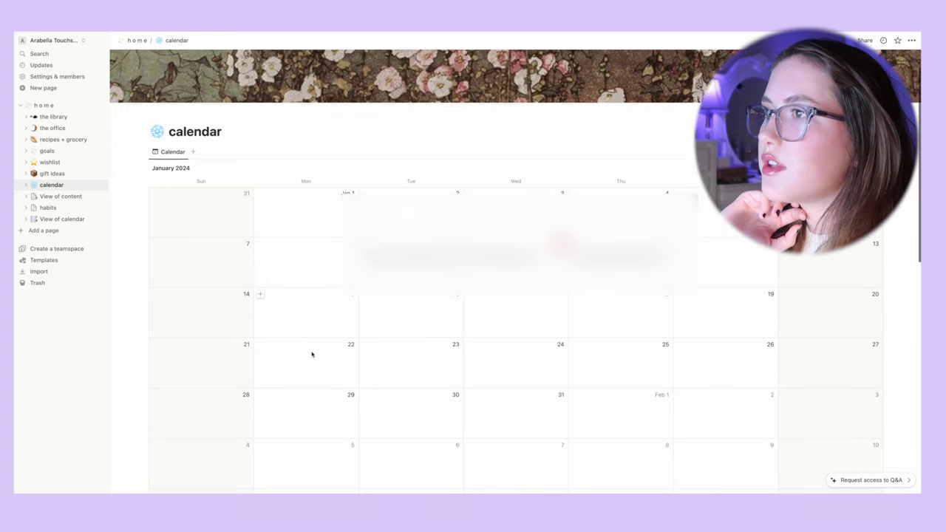